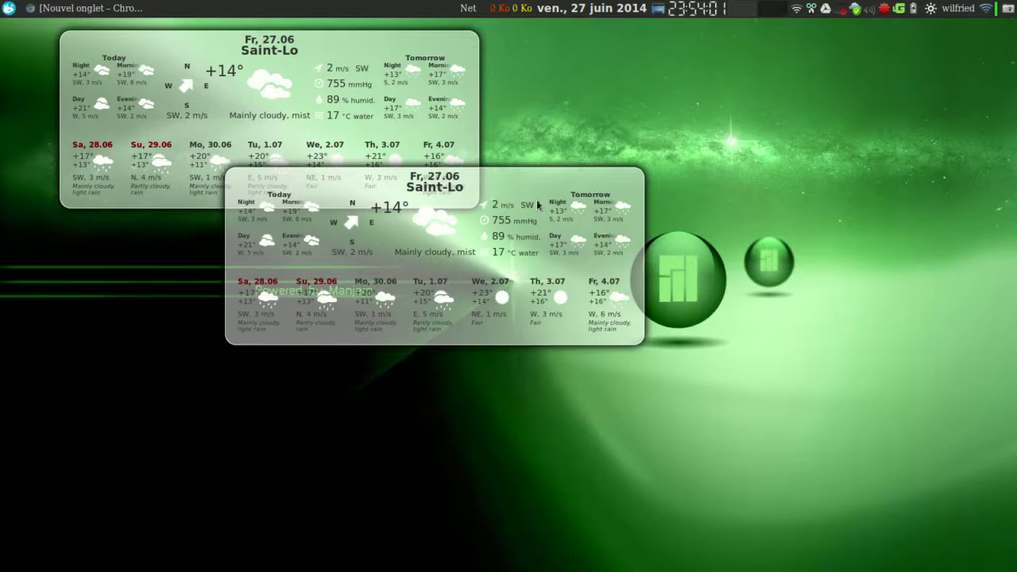
Close the overlapping duplicate weather widget and open the location setup of the remaining one.
{"action": "right_click", "coordinate": [532, 204]}
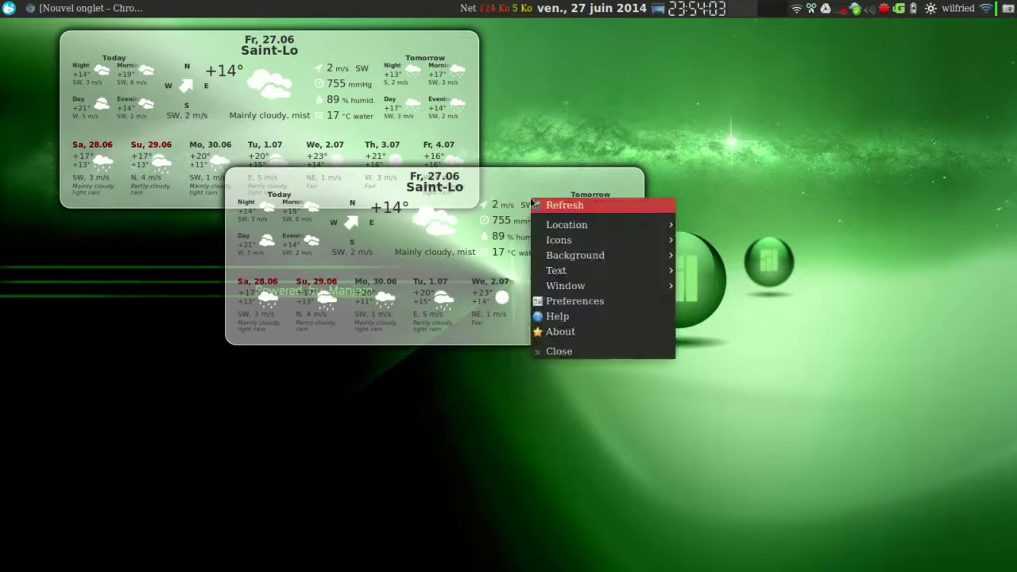
{"action": "left_click", "coordinate": [560, 351]}
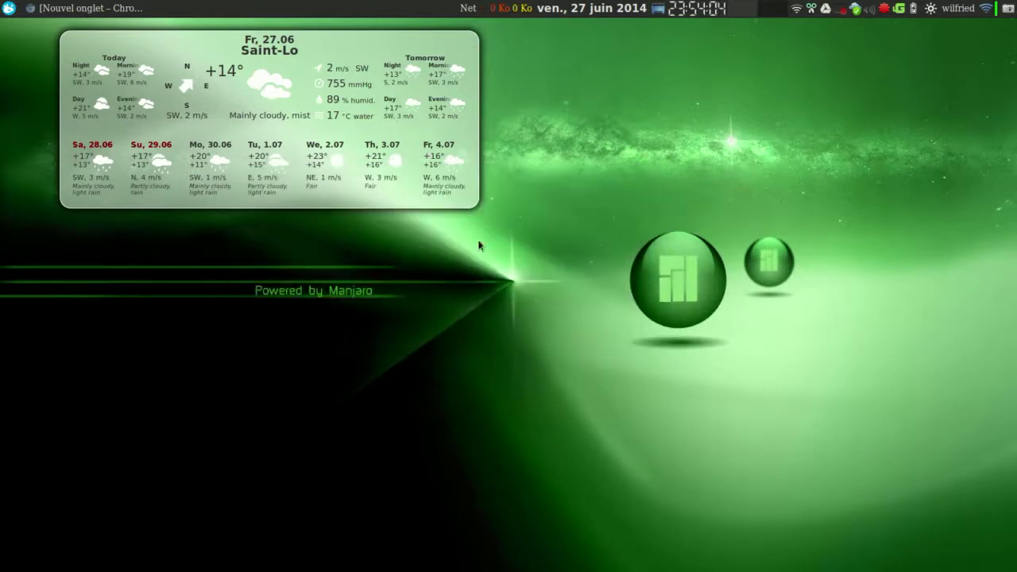
{"action": "right_click", "coordinate": [322, 48]}
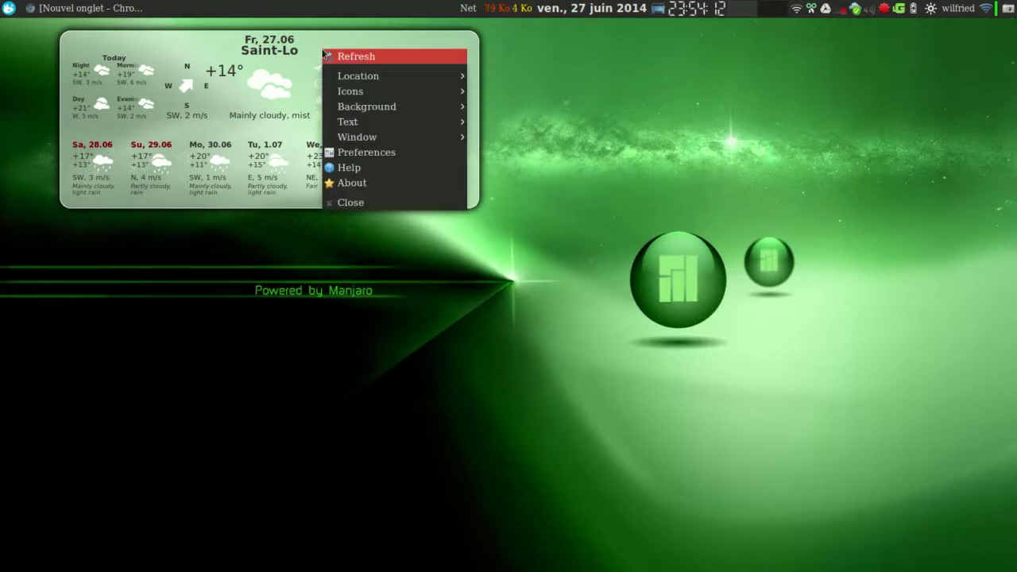
{"action": "mouse_move", "coordinate": [345, 80]}
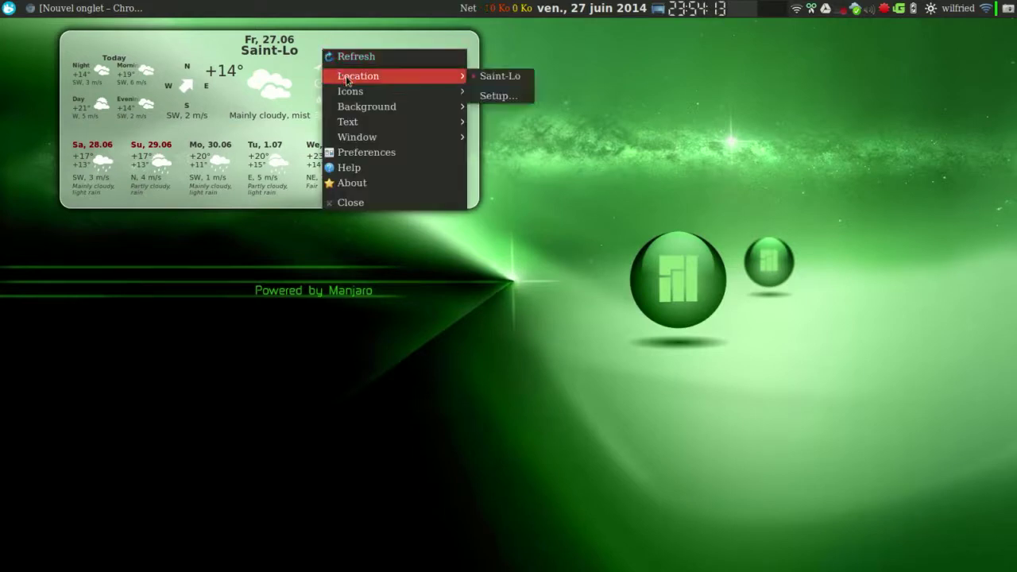
{"action": "left_click", "coordinate": [498, 93]}
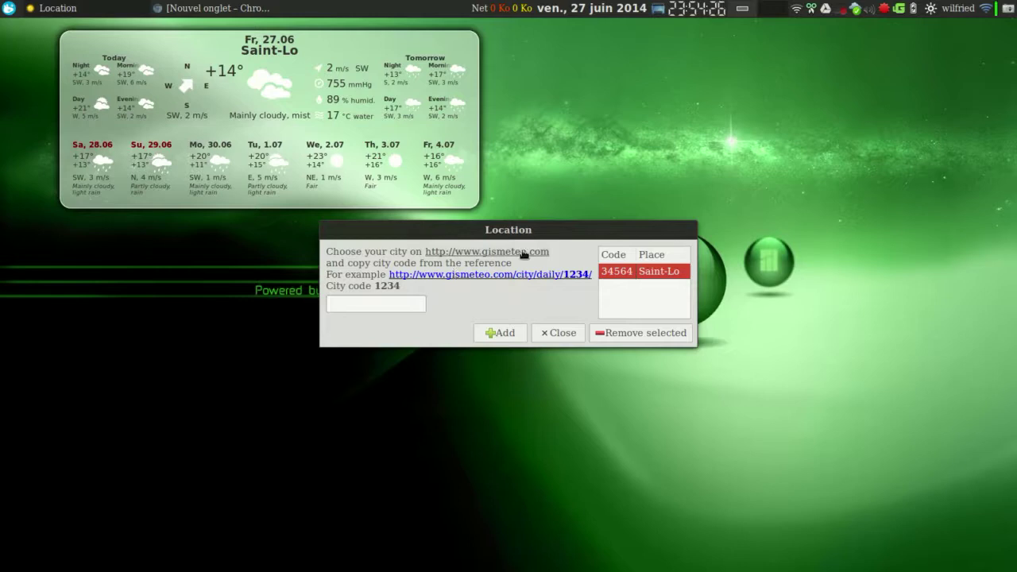
Switch to the gismeteo.com page in Chromium, close the blank tab and open the forecast for Paris, Ile-de-France.
{"action": "left_click", "coordinate": [242, 8]}
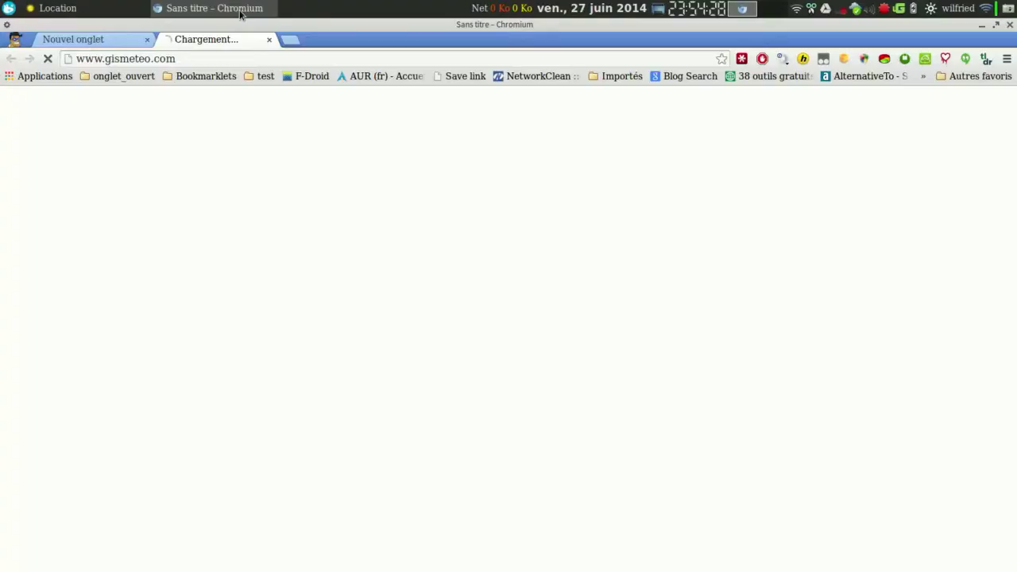
{"action": "left_click", "coordinate": [147, 40]}
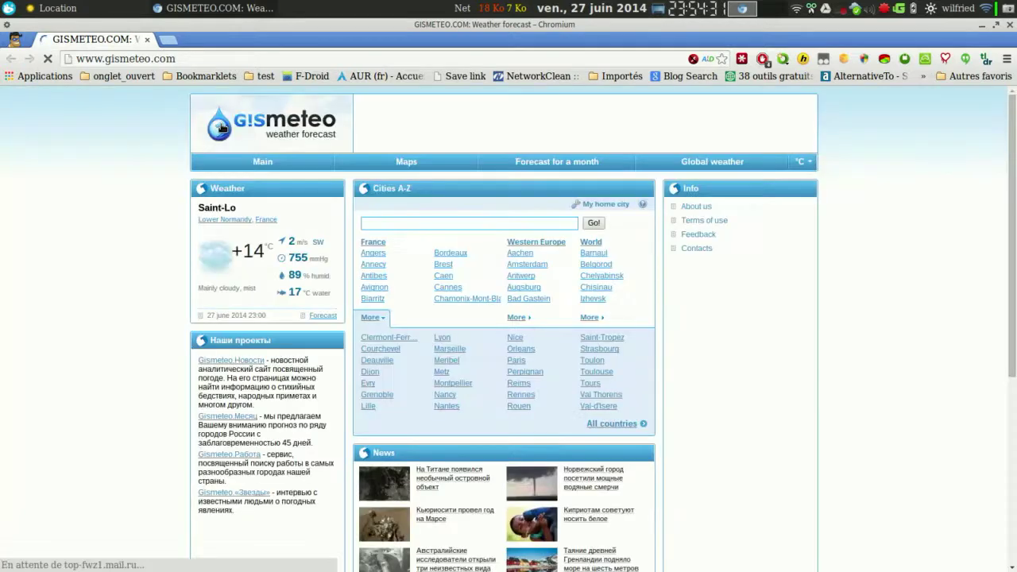
{"action": "left_click", "coordinate": [403, 222]}
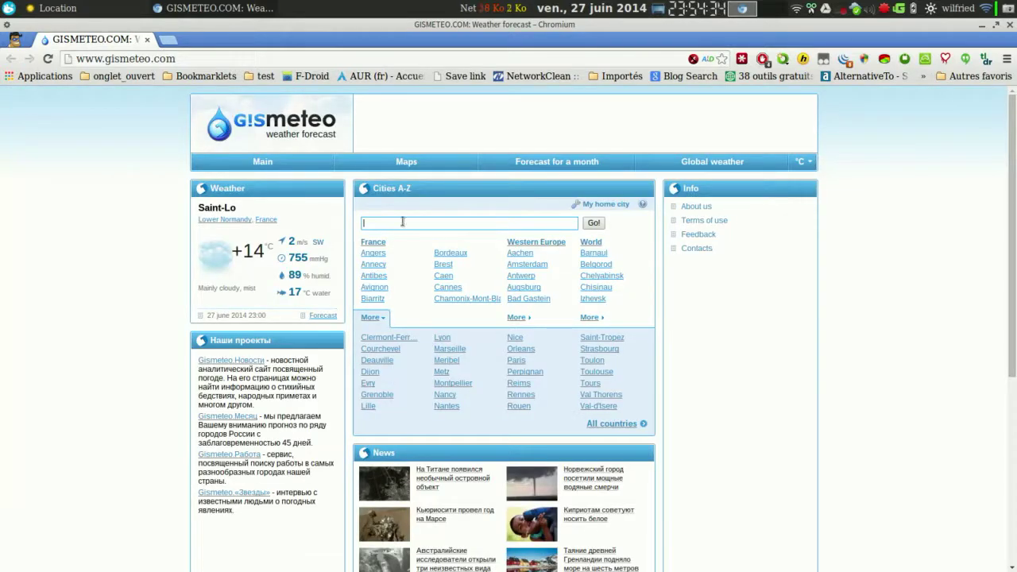
{"action": "type", "text": "paris"}
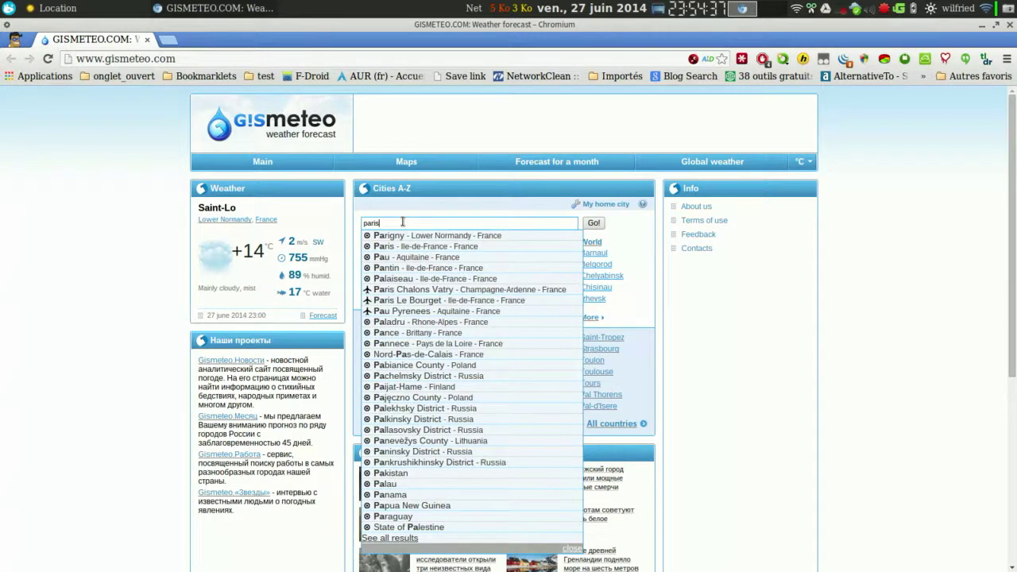
{"action": "left_click", "coordinate": [381, 247]}
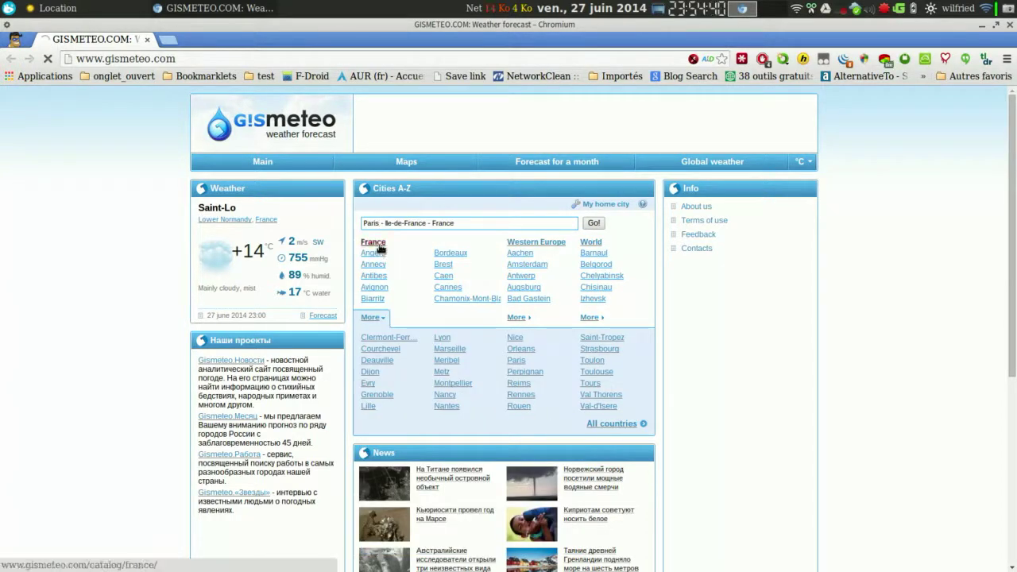
Add Paris to the widget's locations with city code 1623, close the location setup and return to the desktop.
{"action": "double_click", "coordinate": [232, 58]}
{"action": "left_click", "coordinate": [72, 8]}
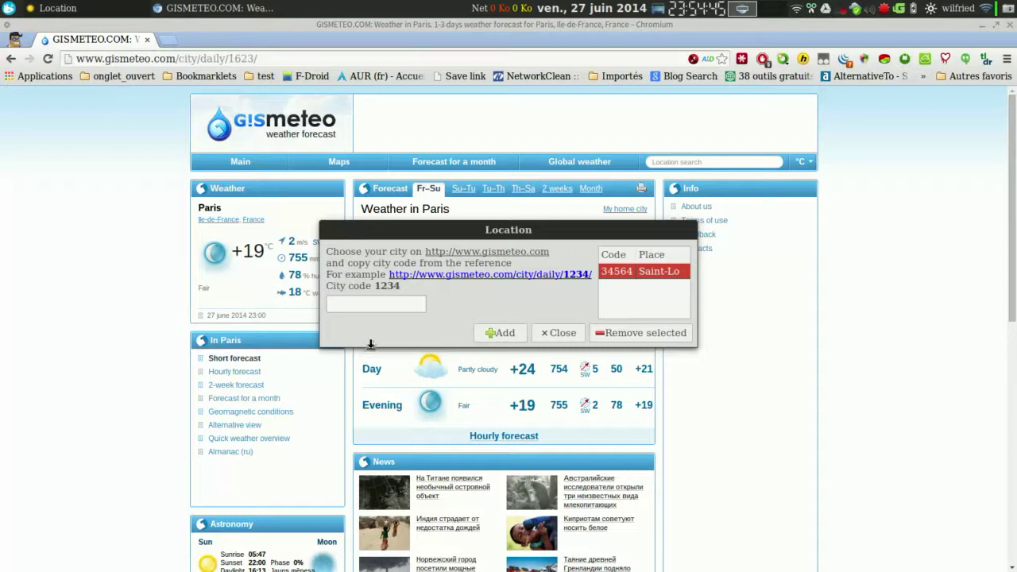
{"action": "left_click", "coordinate": [372, 302]}
{"action": "type", "text": "1623"}
{"action": "key", "text": "Tab"}
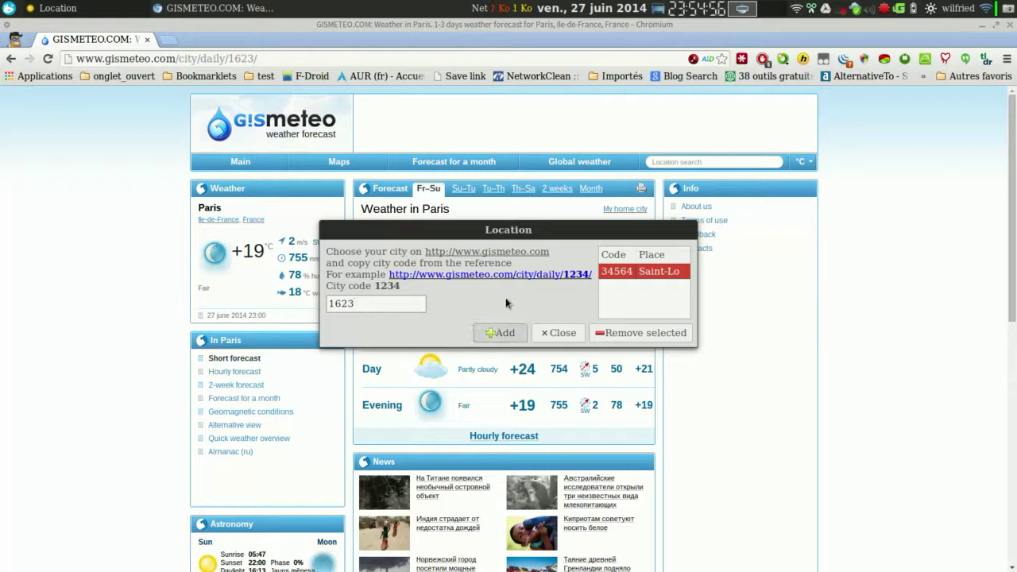
{"action": "key", "text": "Return"}
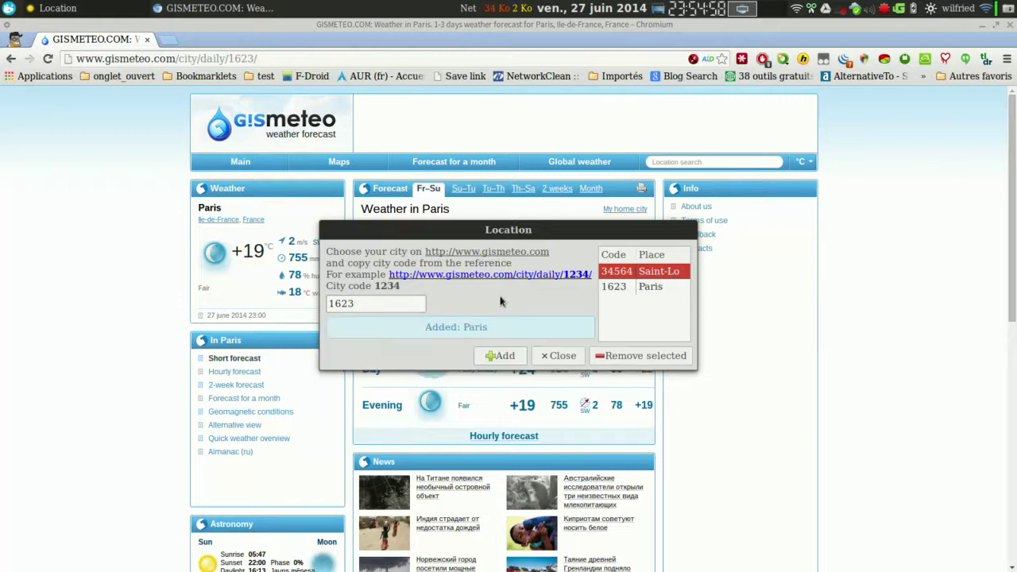
{"action": "left_click", "coordinate": [579, 355]}
{"action": "left_click", "coordinate": [63, 7]}
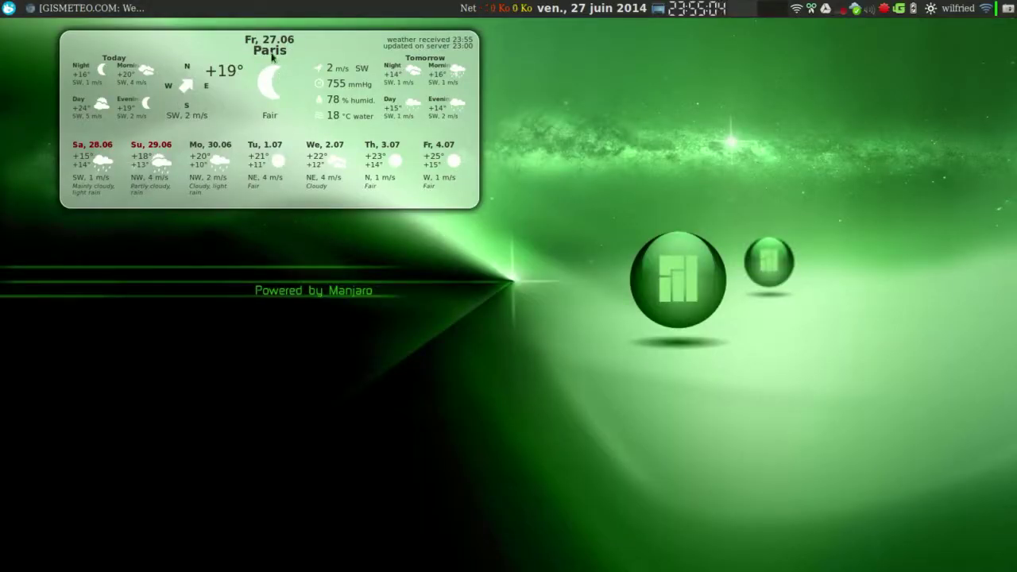
Switch the weather widget's location to Saint-Lo and back to Paris.
{"action": "right_click", "coordinate": [273, 56]}
{"action": "mouse_move", "coordinate": [294, 81]}
{"action": "left_click", "coordinate": [421, 77]}
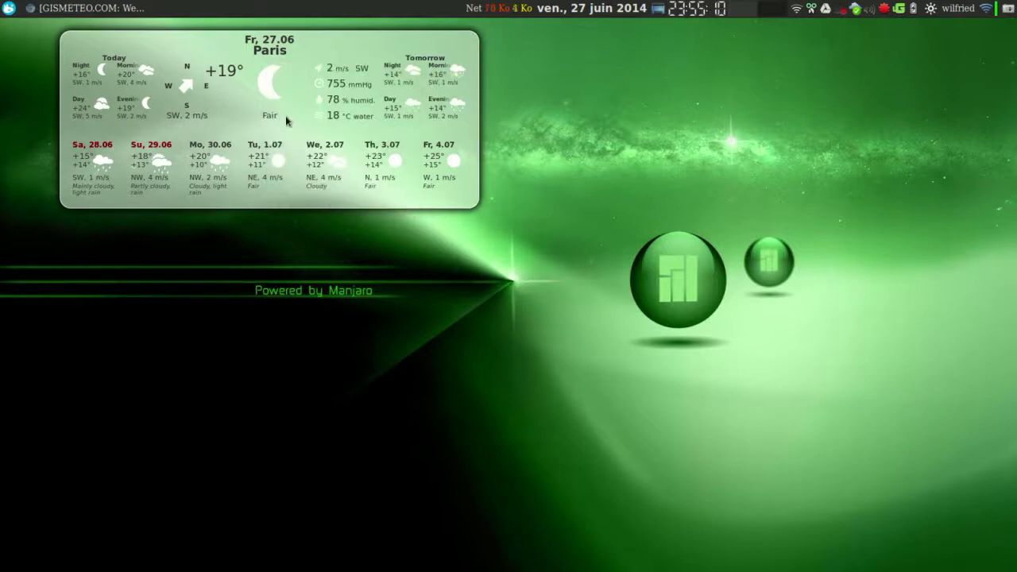
{"action": "right_click", "coordinate": [377, 116]}
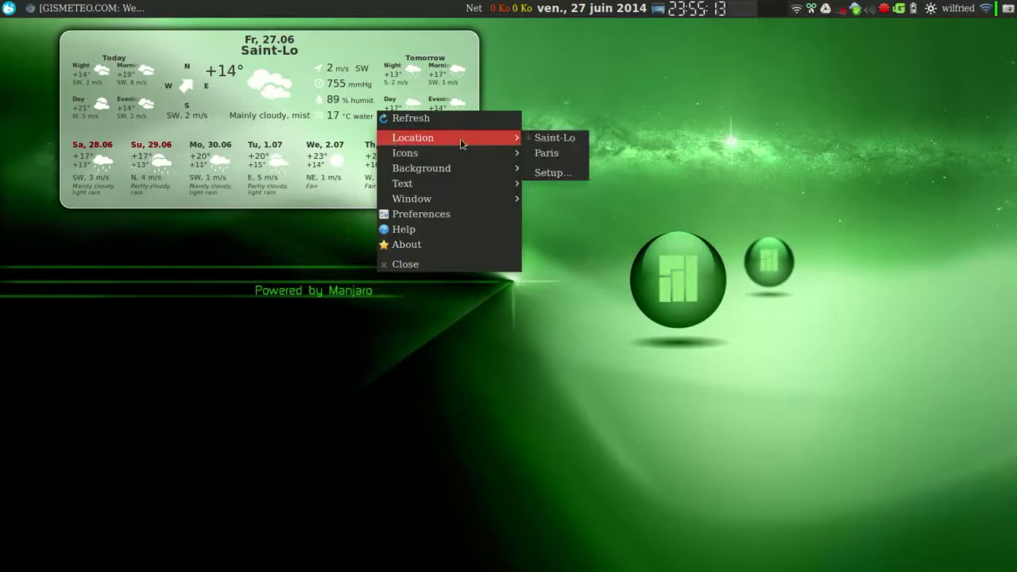
{"action": "mouse_move", "coordinate": [521, 155]}
{"action": "mouse_move", "coordinate": [513, 139]}
{"action": "left_click", "coordinate": [541, 152]}
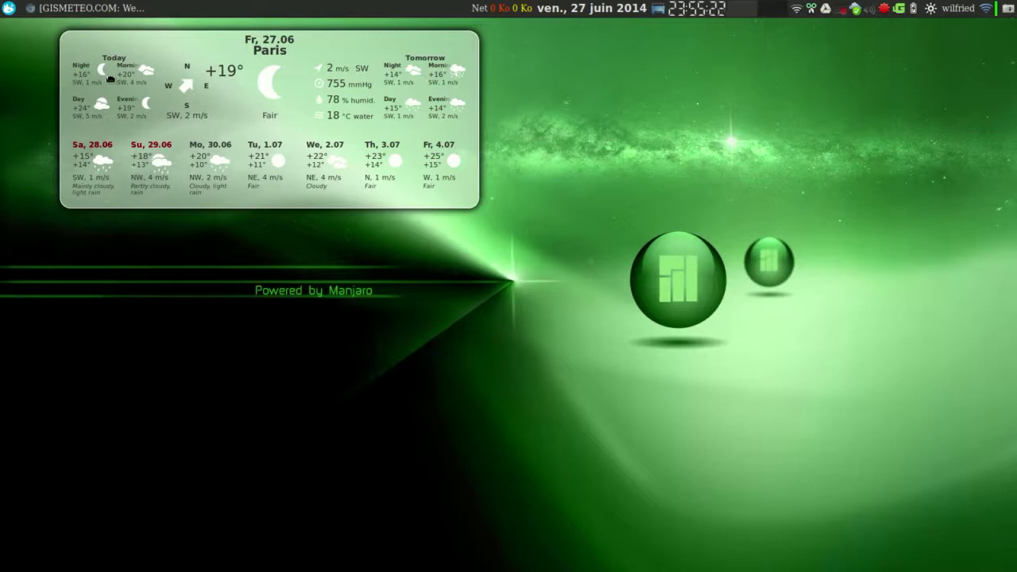
Try the Default and colorful icon sets on the weather widget.
{"action": "right_click", "coordinate": [387, 141]}
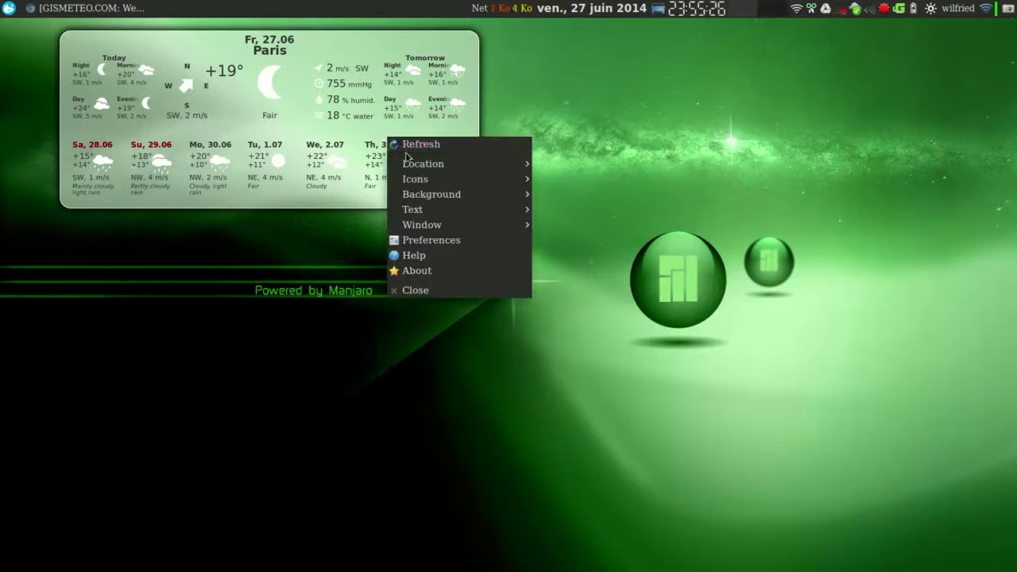
{"action": "mouse_move", "coordinate": [420, 181]}
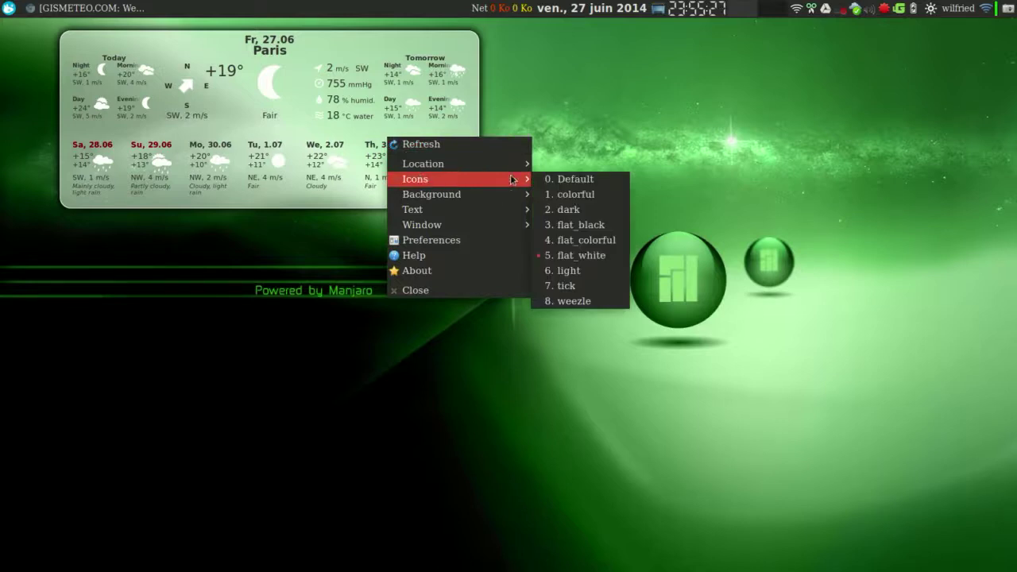
{"action": "left_click", "coordinate": [560, 183]}
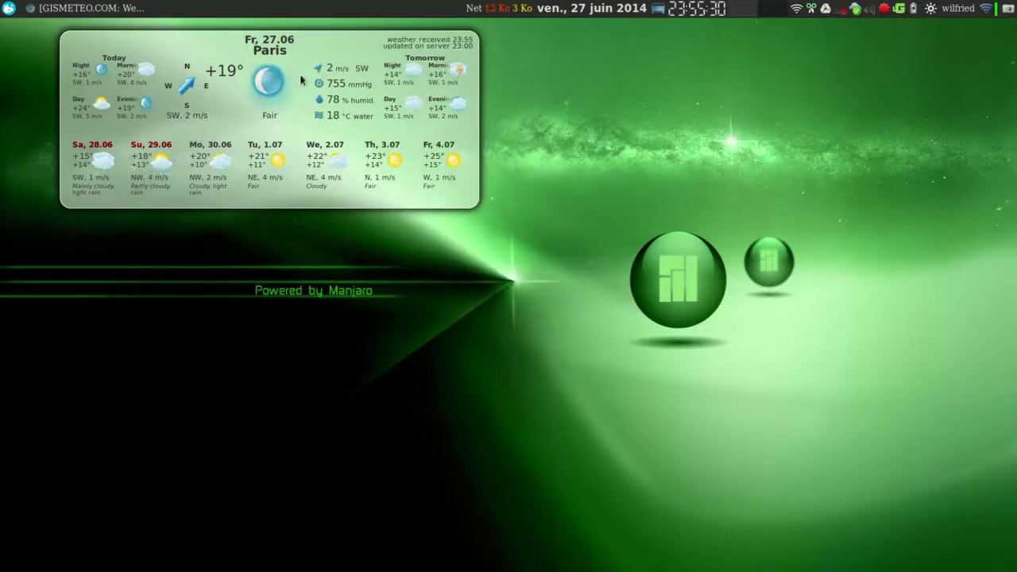
{"action": "right_click", "coordinate": [177, 94]}
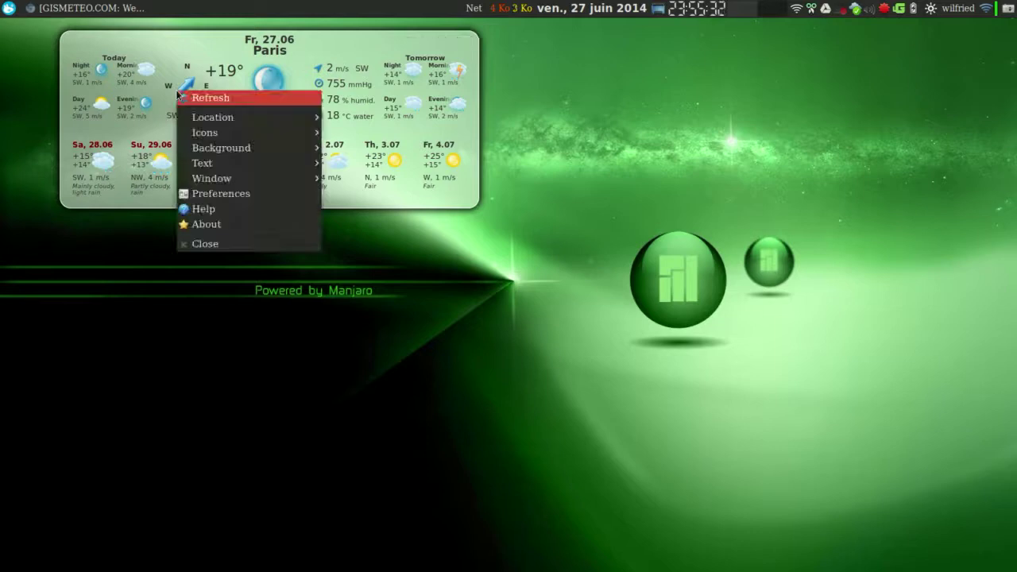
{"action": "mouse_move", "coordinate": [212, 124]}
{"action": "mouse_move", "coordinate": [276, 133]}
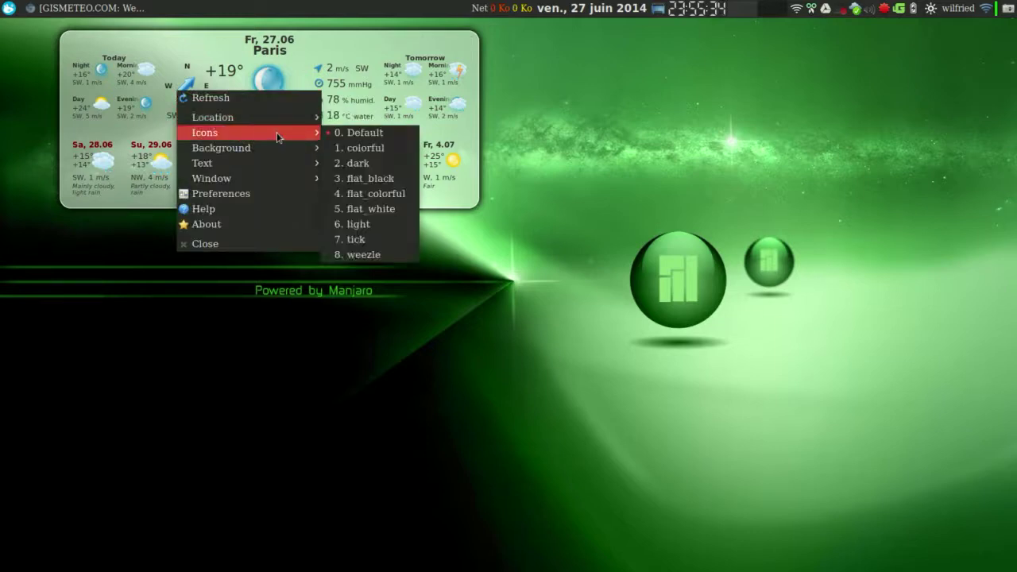
{"action": "left_click", "coordinate": [355, 152]}
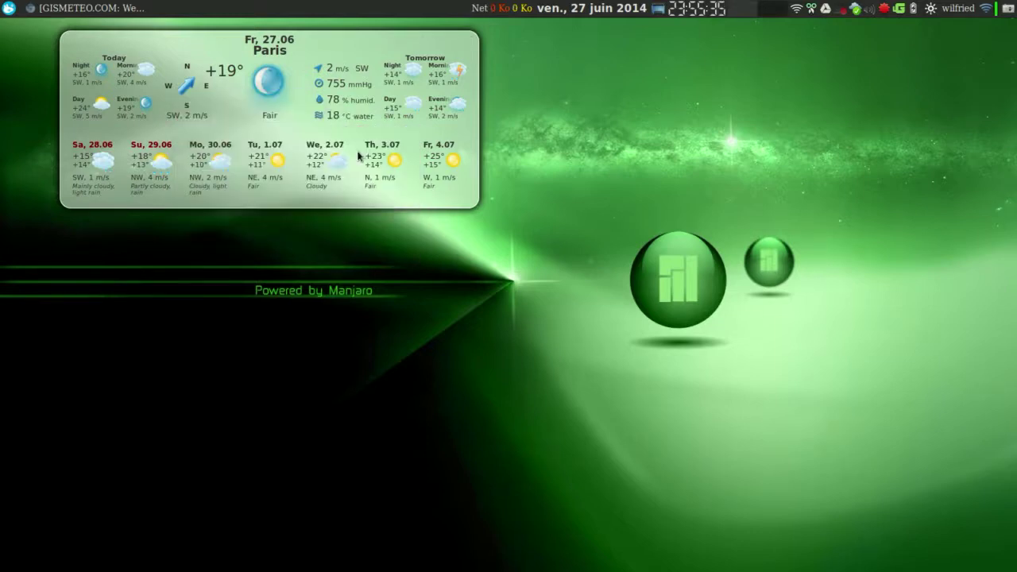
Try the dark and flat_black icon sets on the weather widget.
{"action": "right_click", "coordinate": [358, 156]}
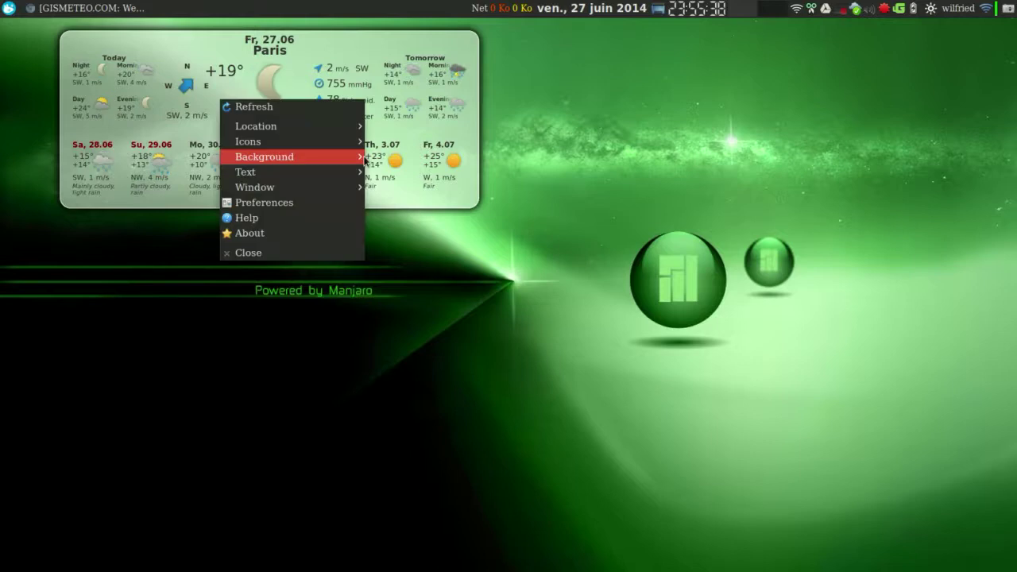
{"action": "mouse_move", "coordinate": [349, 141]}
{"action": "left_click", "coordinate": [380, 170]}
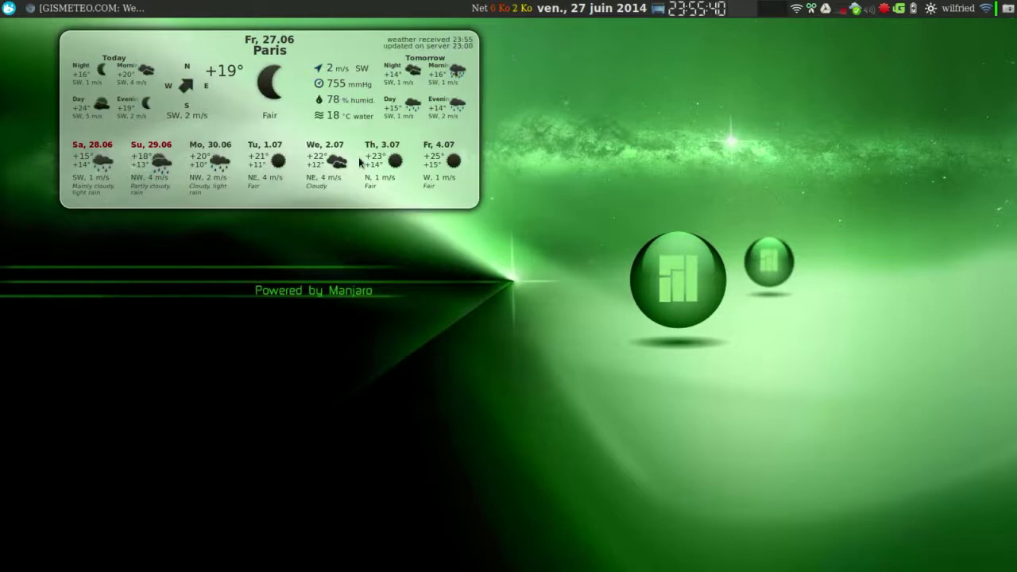
{"action": "right_click", "coordinate": [292, 97]}
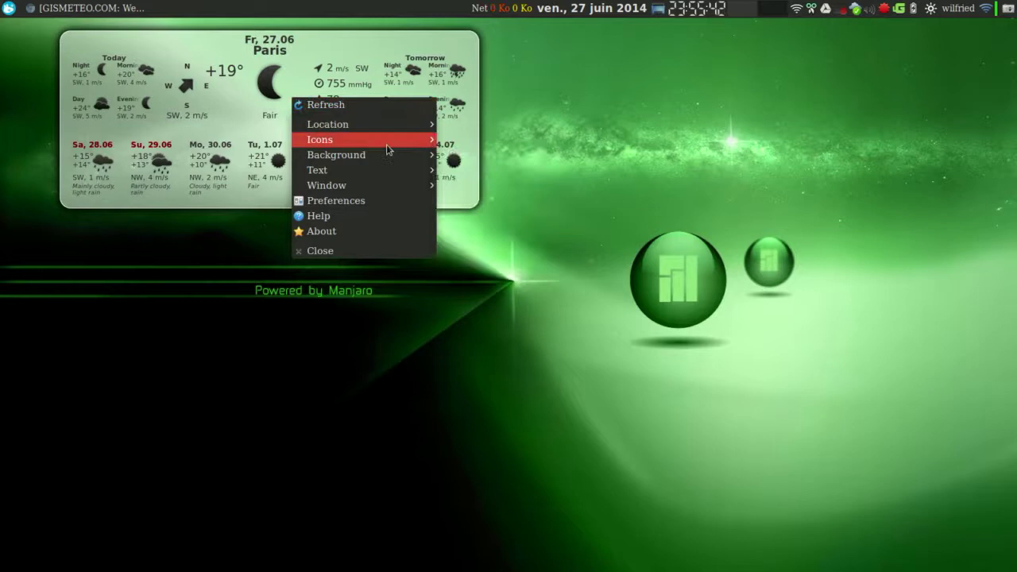
{"action": "mouse_move", "coordinate": [387, 149]}
{"action": "left_click", "coordinate": [460, 184]}
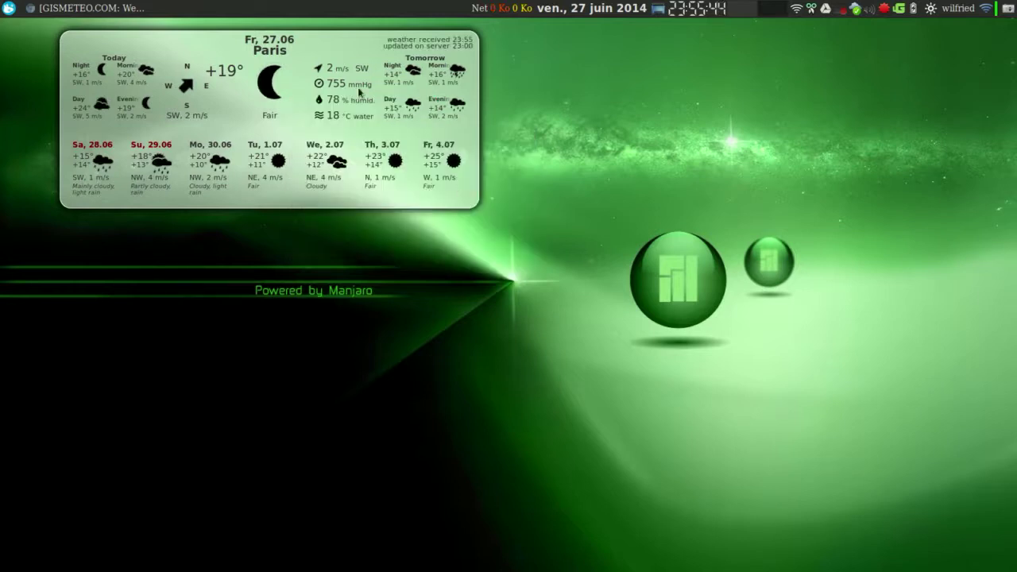
Set the weather widget's icon set to flat_colorful.
{"action": "right_click", "coordinate": [359, 92]}
{"action": "left_click", "coordinate": [362, 94]}
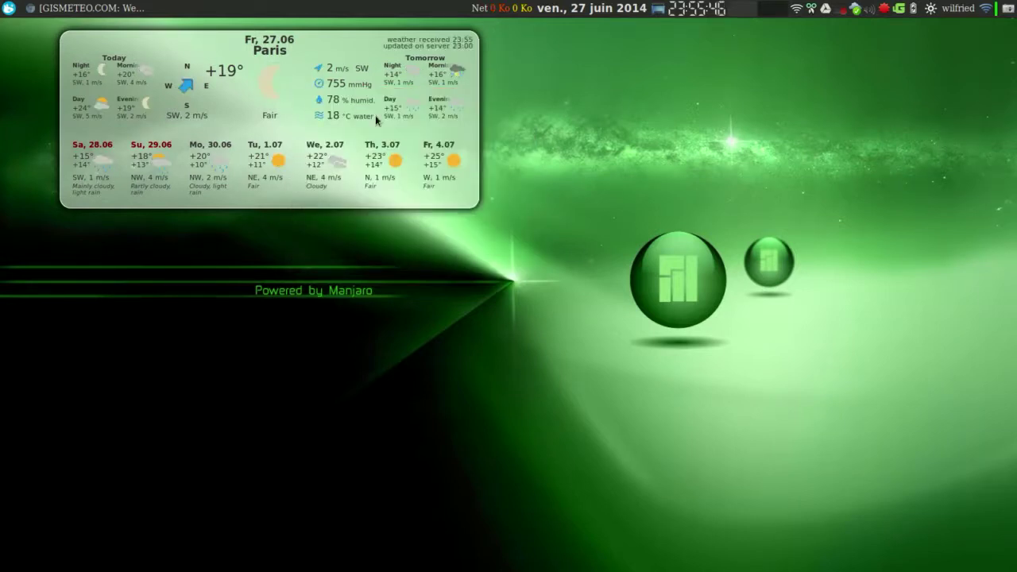
Try the WhiteBorder background on the weather widget.
{"action": "right_click", "coordinate": [342, 89]}
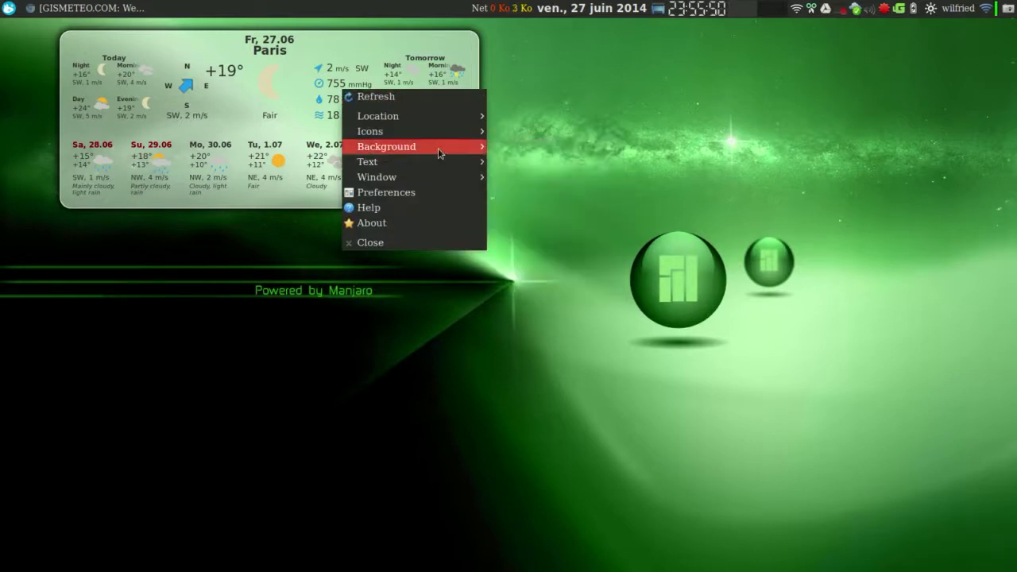
{"action": "mouse_move", "coordinate": [438, 148]}
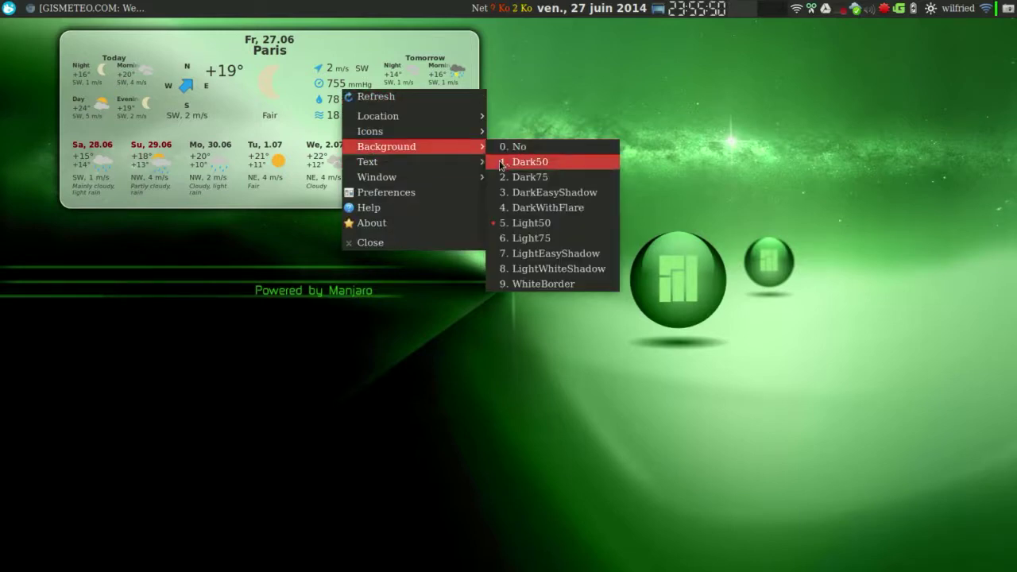
{"action": "left_click", "coordinate": [530, 284]}
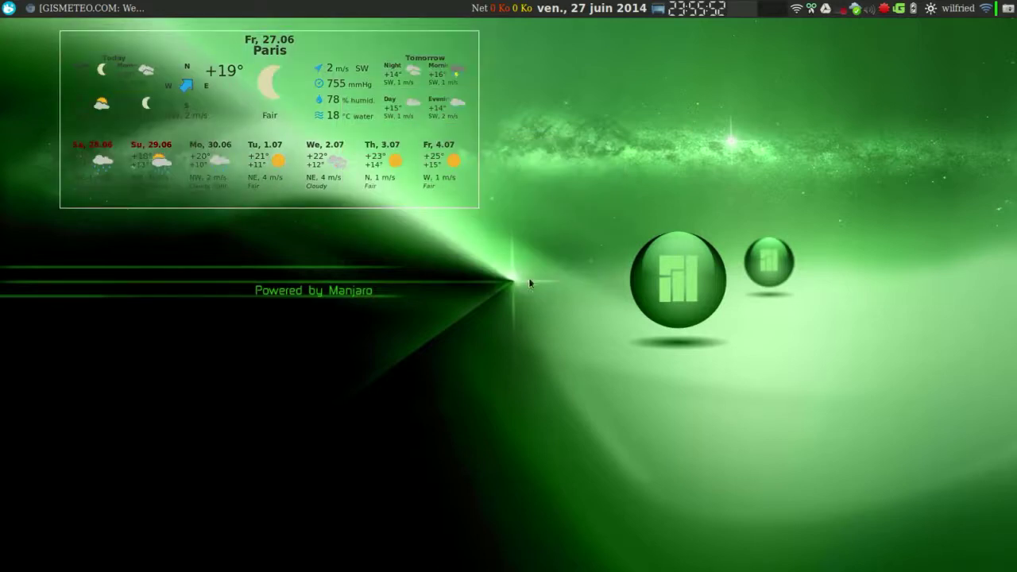
Set the weather widget's background to DarkWithFlare.
{"action": "right_click", "coordinate": [392, 136]}
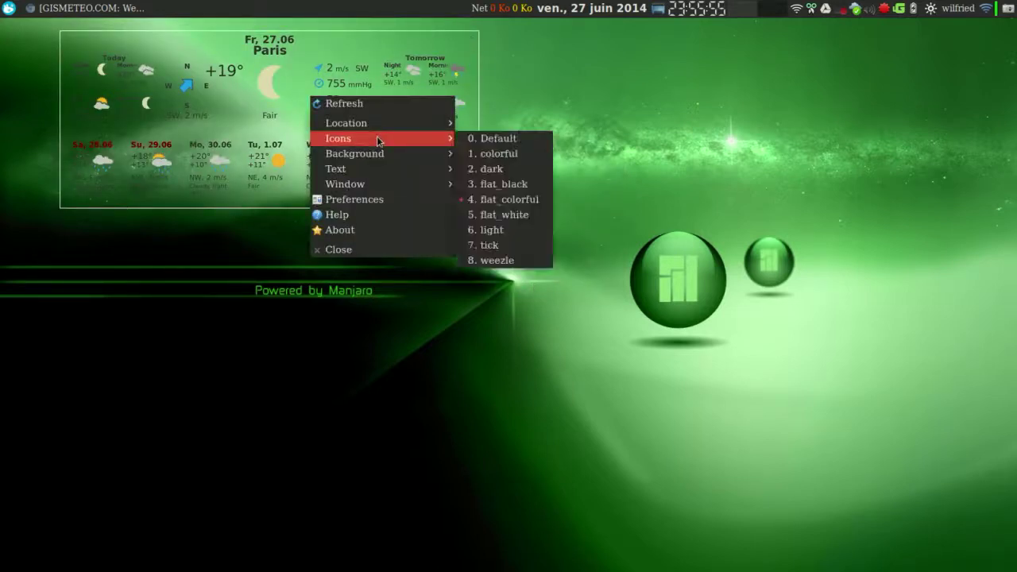
{"action": "mouse_move", "coordinate": [441, 153]}
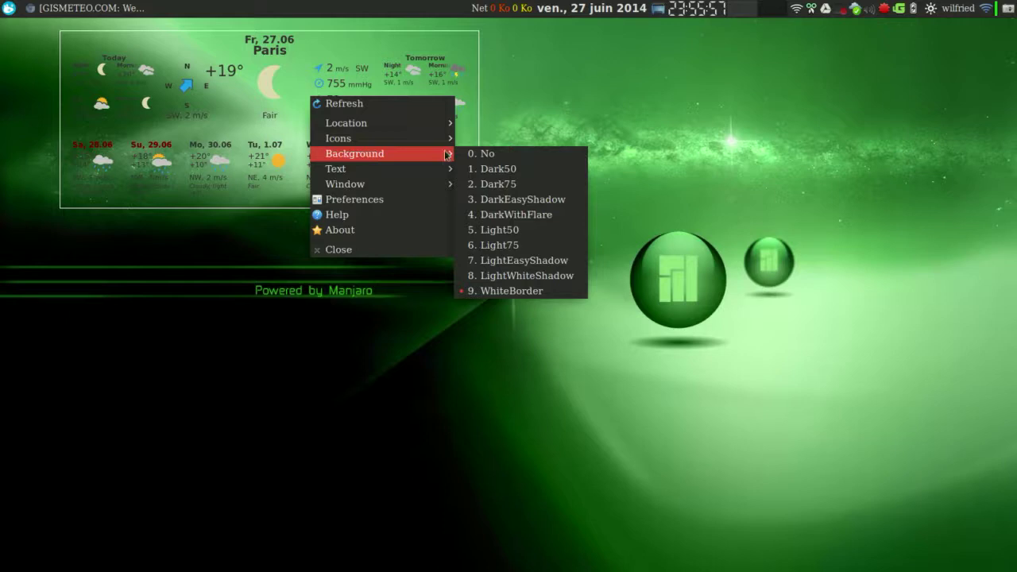
{"action": "left_click", "coordinate": [481, 214]}
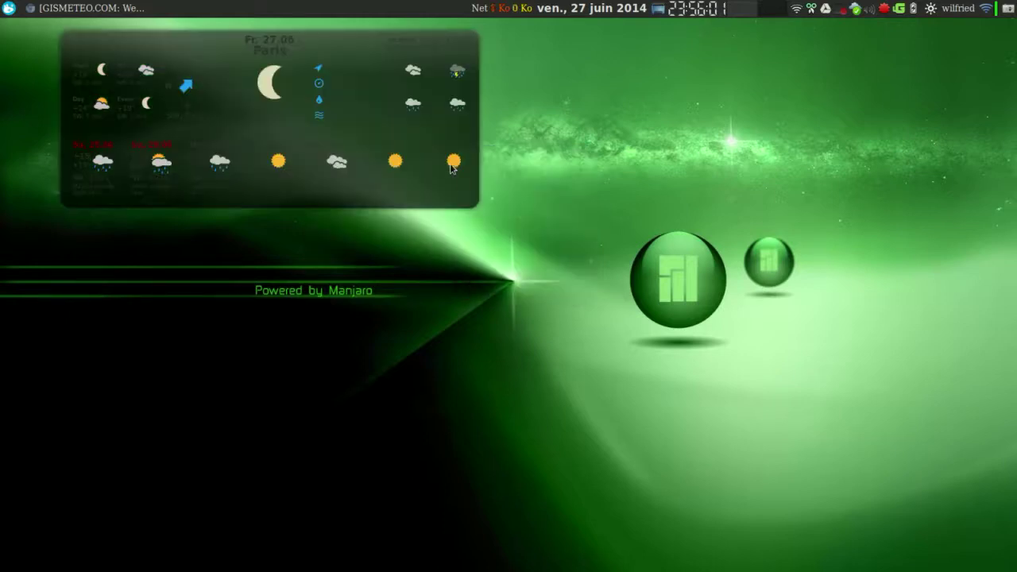
Set the weather widget's icon set to colorful.
{"action": "right_click", "coordinate": [413, 133]}
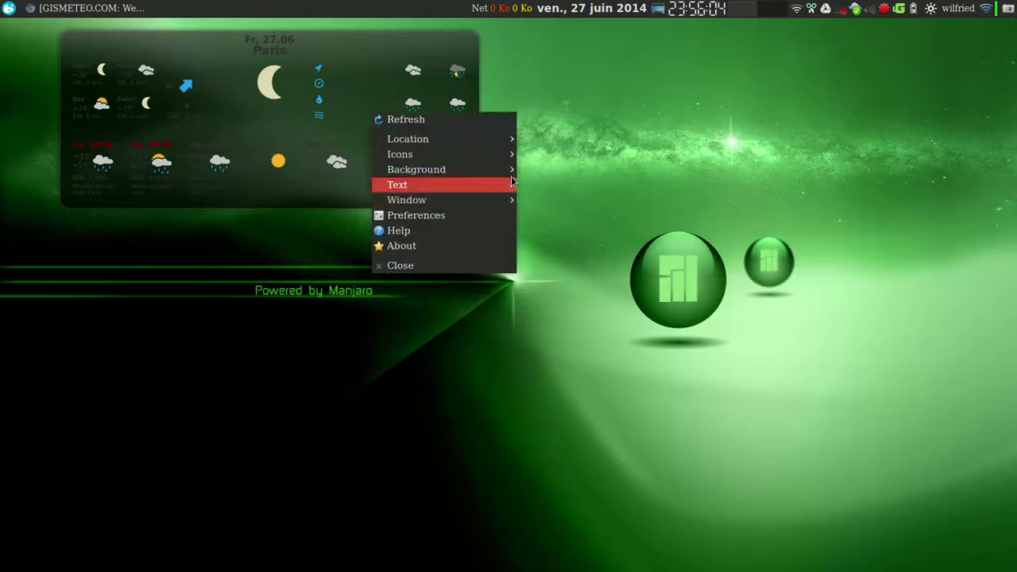
{"action": "mouse_move", "coordinate": [504, 155]}
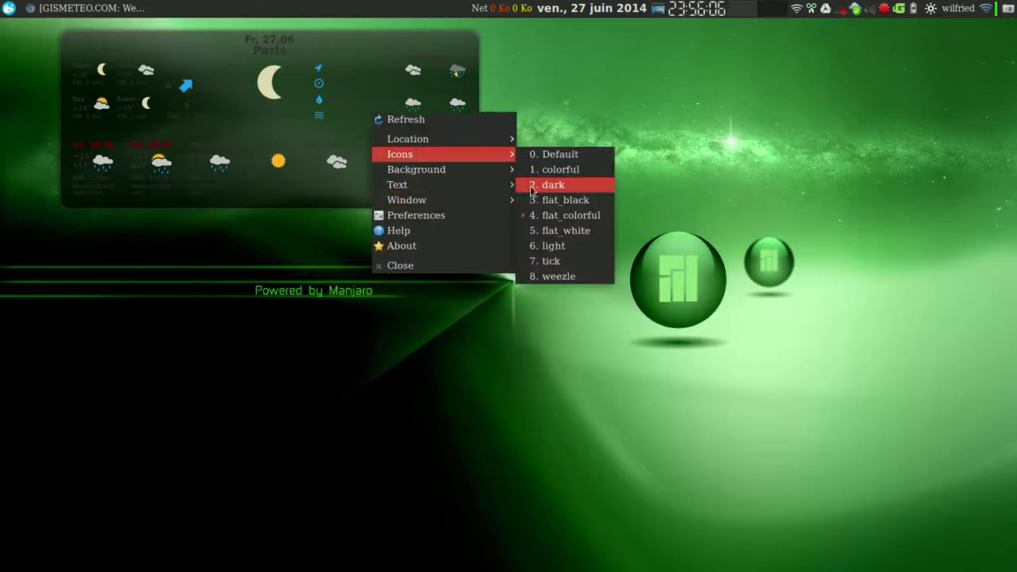
{"action": "left_click", "coordinate": [533, 172]}
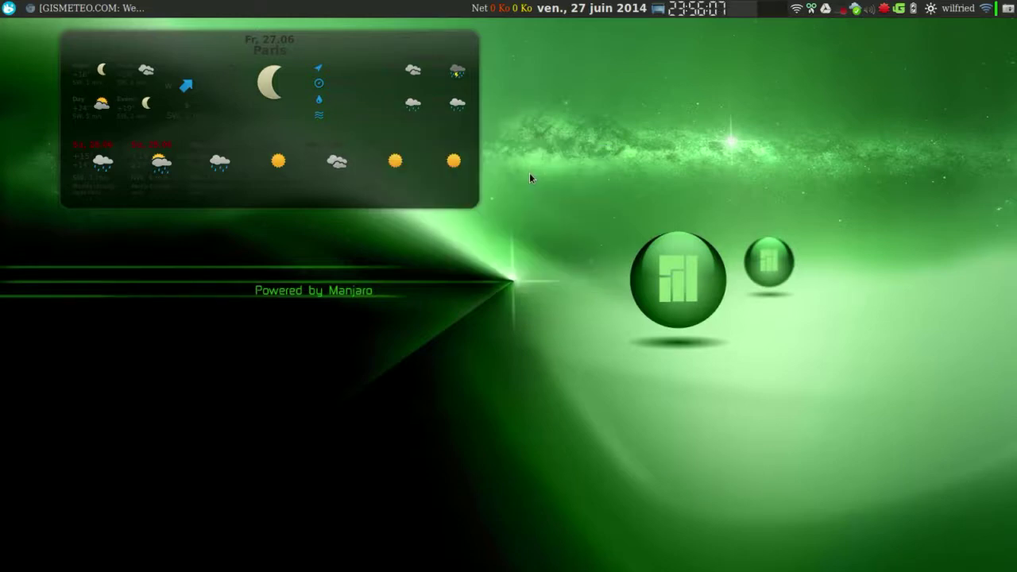
Set the weather widget's background to LightWhiteShadow.
{"action": "right_click", "coordinate": [330, 99]}
{"action": "mouse_move", "coordinate": [391, 158]}
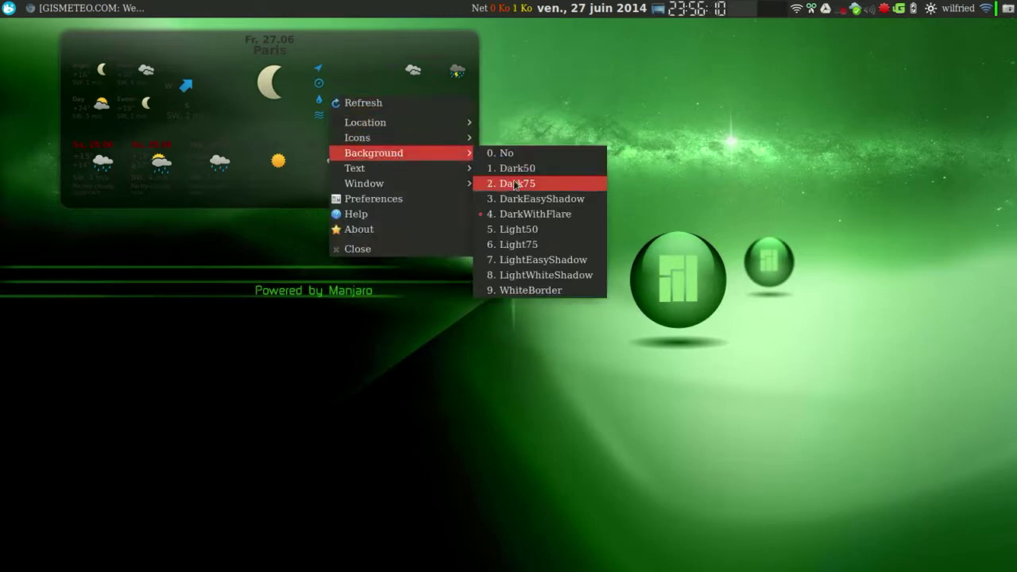
{"action": "left_click", "coordinate": [500, 274]}
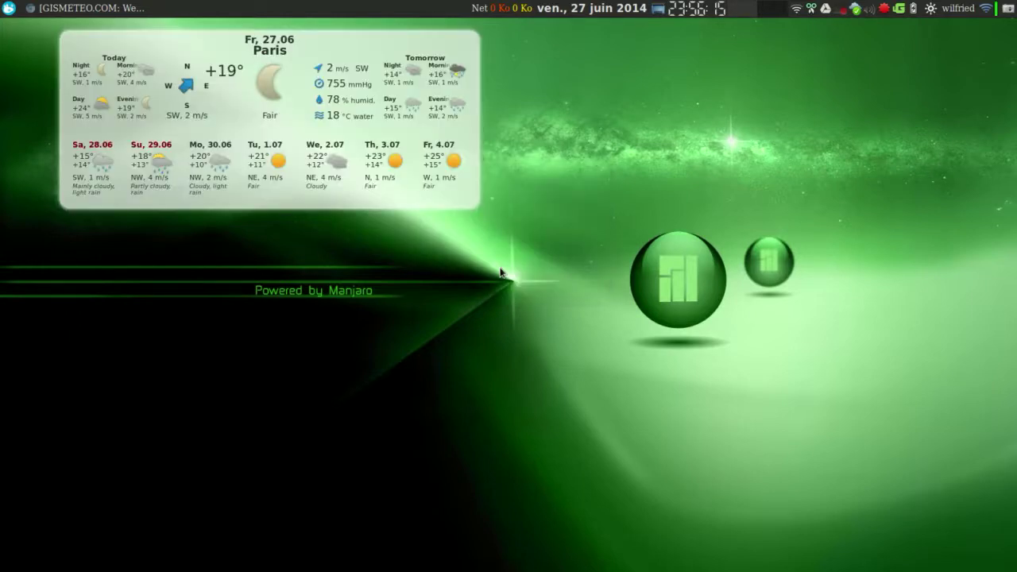
Try Color scheme #1 for the weather widget's text.
{"action": "right_click", "coordinate": [313, 72]}
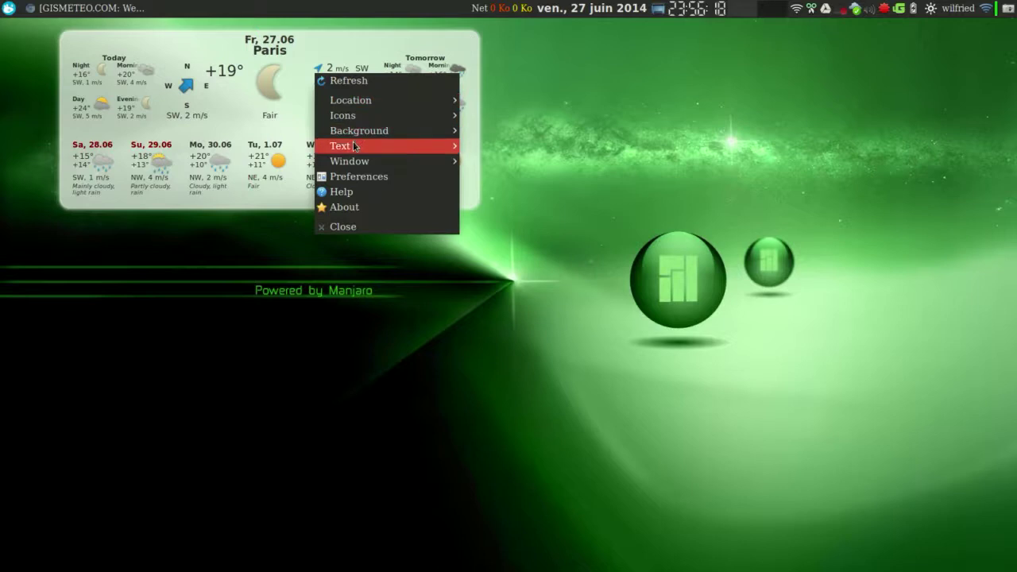
{"action": "mouse_move", "coordinate": [355, 148]}
{"action": "left_click", "coordinate": [347, 86]}
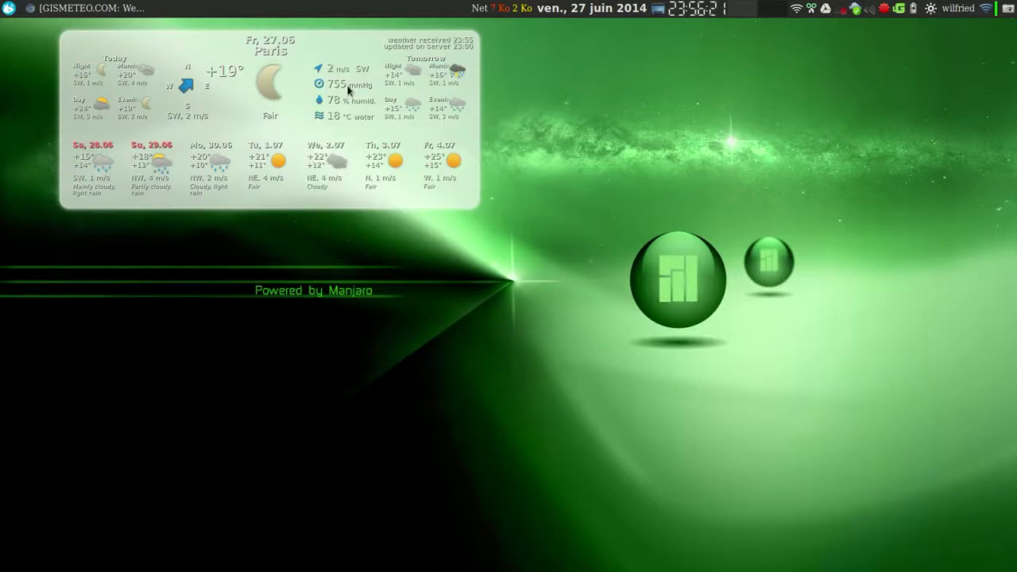
Set the weather widget's text to Color scheme #0.
{"action": "right_click", "coordinate": [347, 89]}
{"action": "mouse_move", "coordinate": [465, 161]}
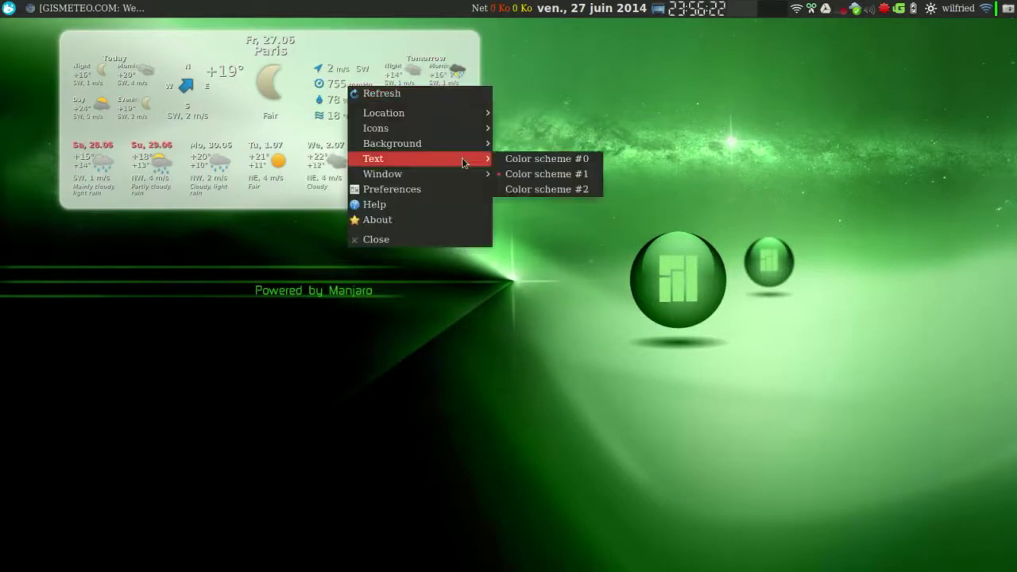
{"action": "left_click", "coordinate": [503, 157]}
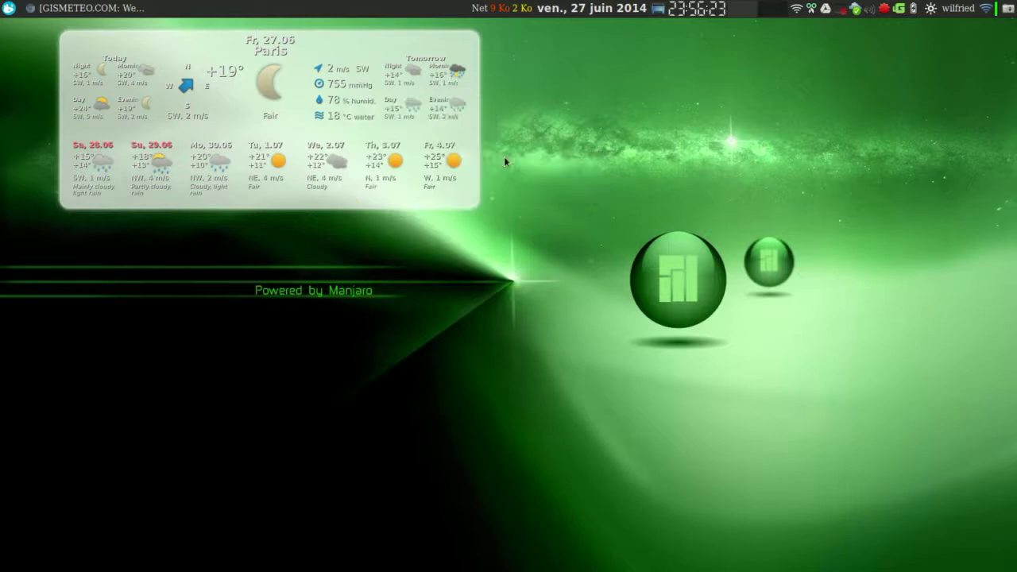
Lock the weather widget's position on the desktop.
{"action": "right_click", "coordinate": [287, 77]}
{"action": "mouse_move", "coordinate": [317, 164]}
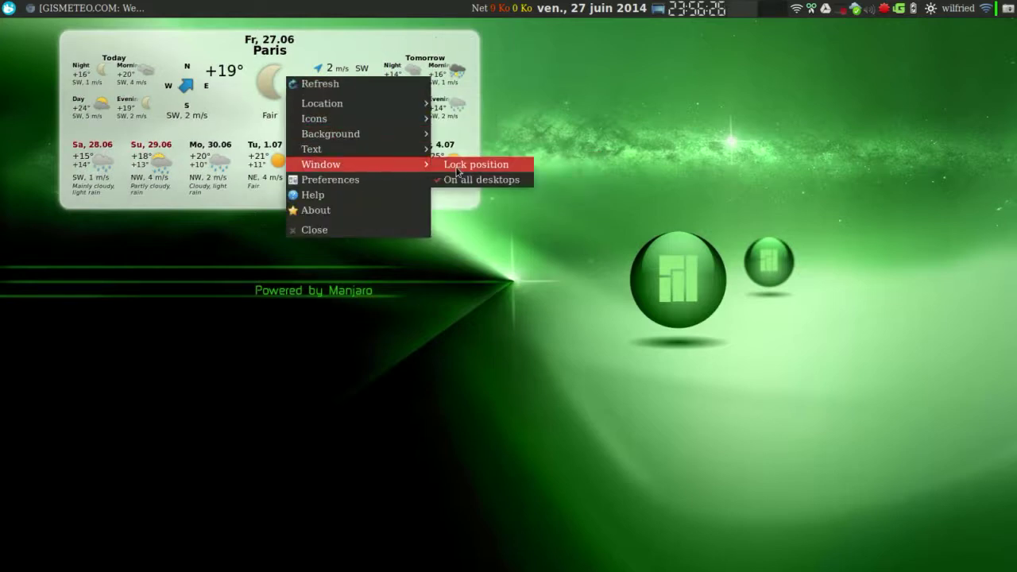
{"action": "left_click", "coordinate": [457, 167]}
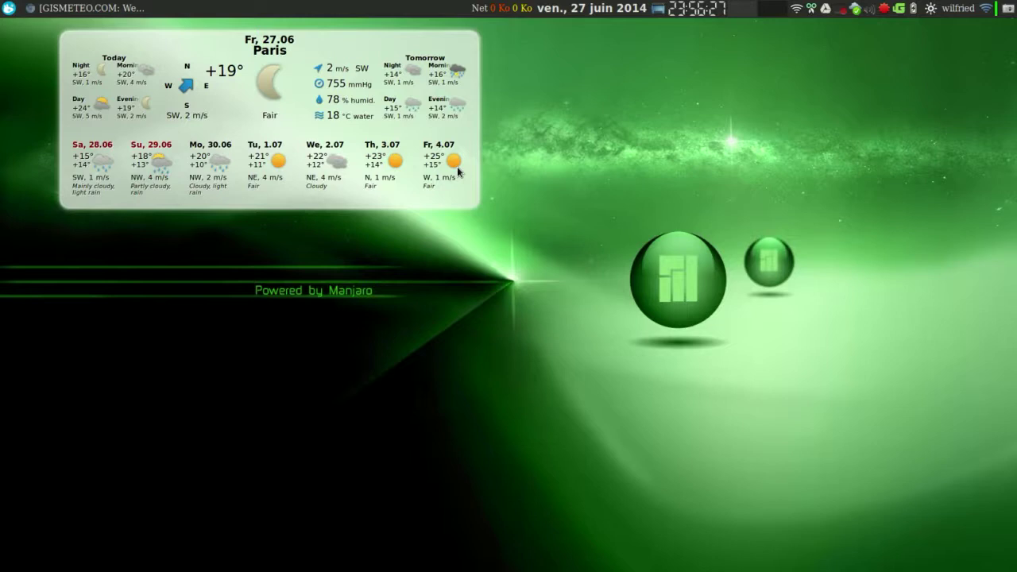
Open the weather widget's preferences, keep the temperature unit at °C and enable Temperature as feel.
{"action": "right_click", "coordinate": [263, 69]}
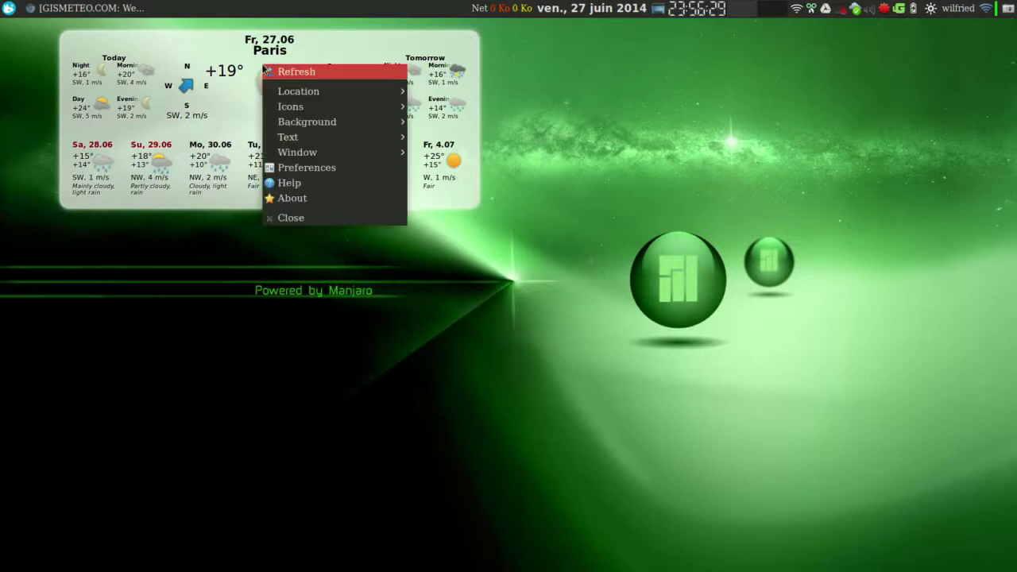
{"action": "left_click", "coordinate": [355, 169]}
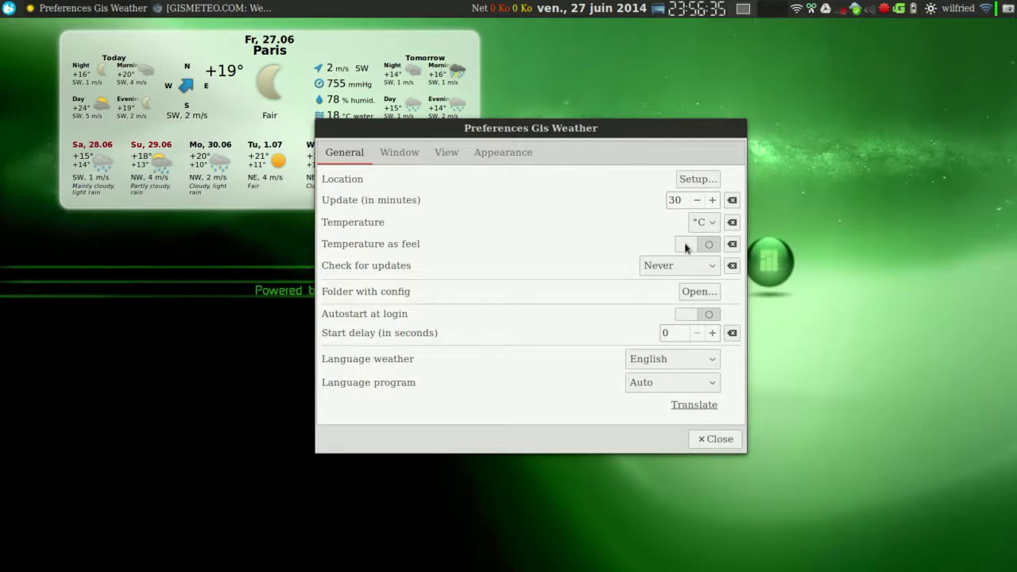
{"action": "left_click", "coordinate": [699, 222]}
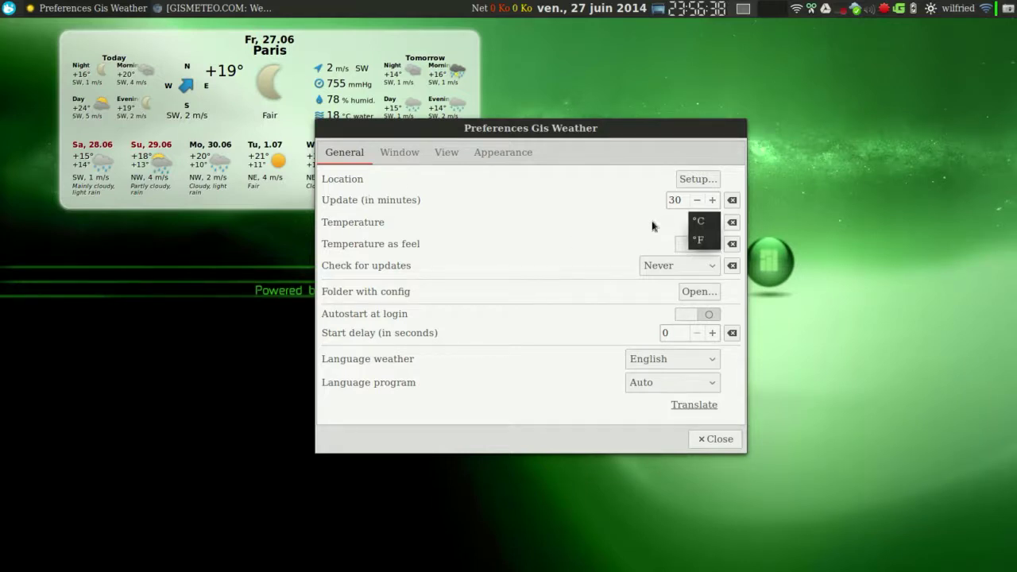
{"action": "left_click", "coordinate": [652, 224]}
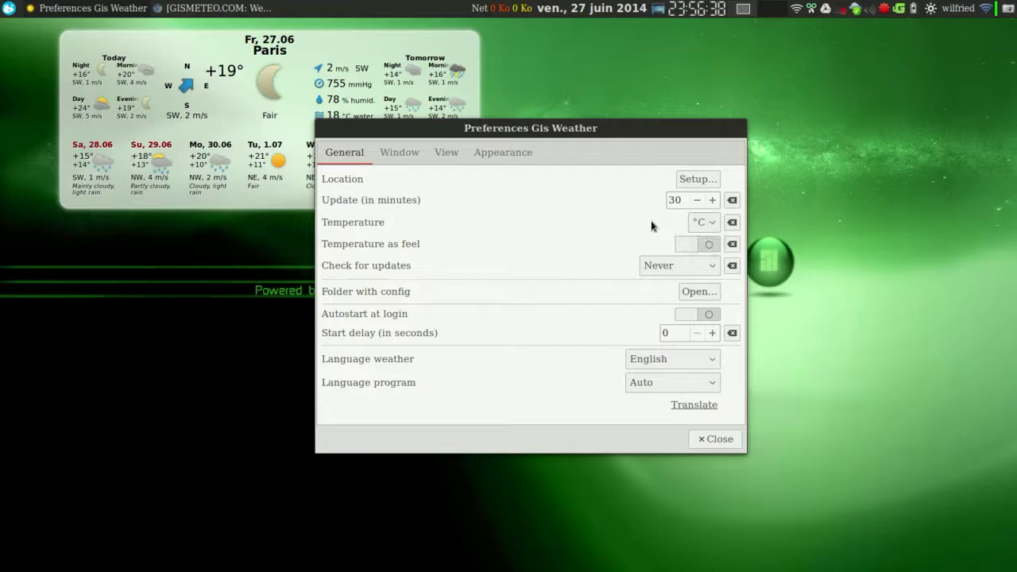
{"action": "left_click", "coordinate": [710, 246]}
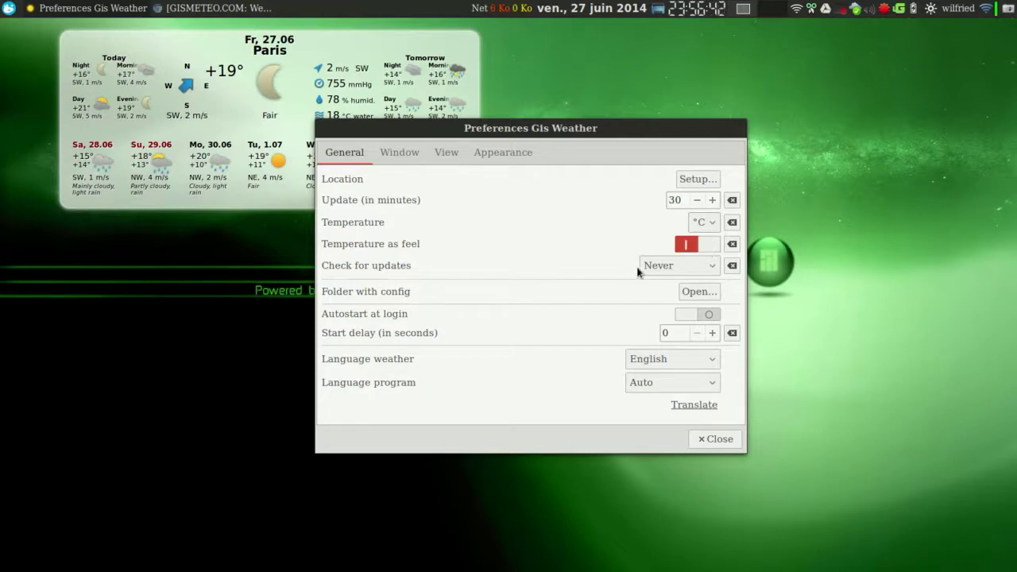
Set the update check to Always and enable autostart at login.
{"action": "left_click", "coordinate": [714, 268]}
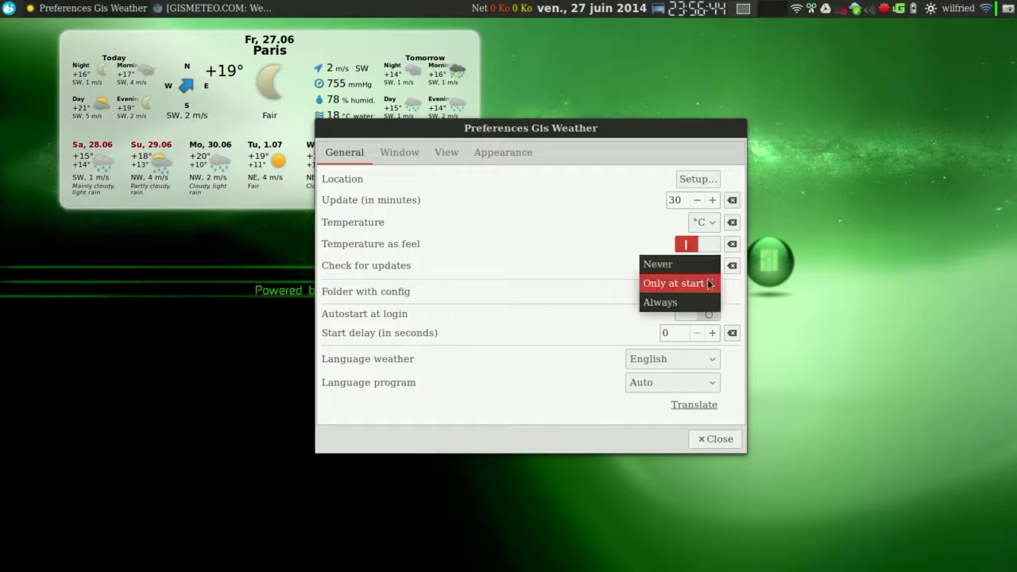
{"action": "left_click", "coordinate": [667, 302]}
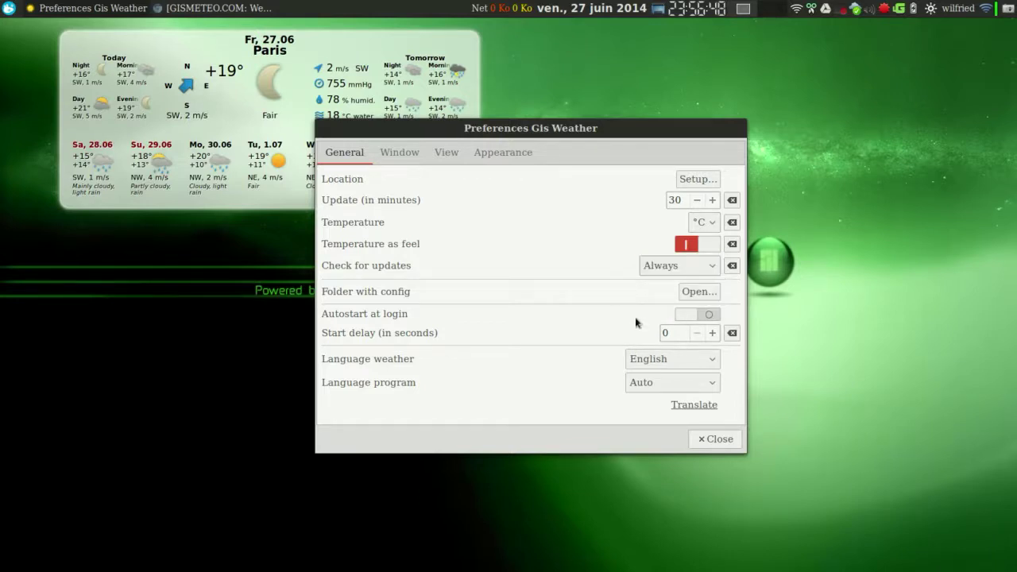
{"action": "left_click", "coordinate": [707, 315]}
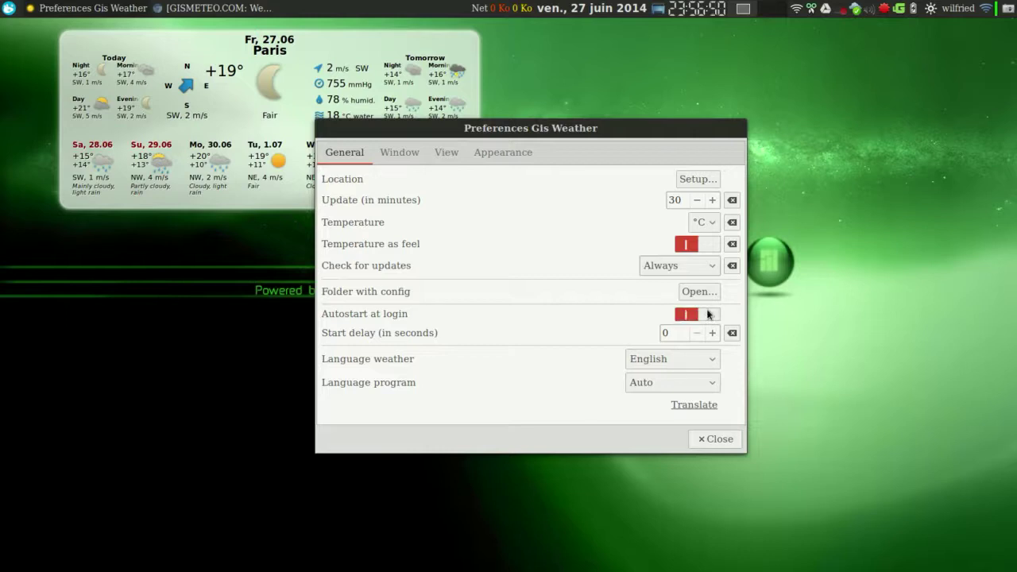
Check the available weather and program languages, and the widget's window position settings.
{"action": "left_click", "coordinate": [717, 362]}
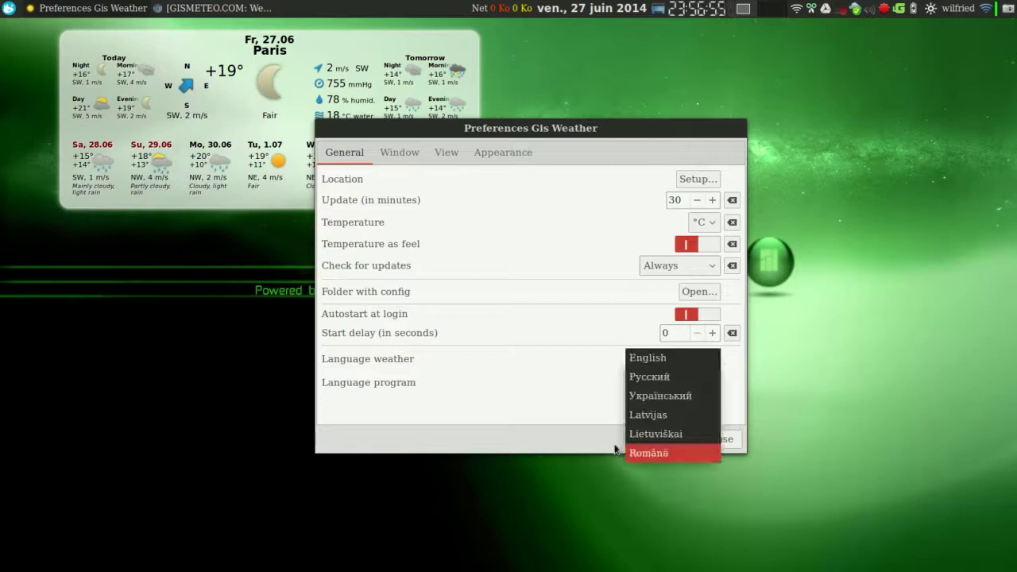
{"action": "left_click", "coordinate": [615, 450]}
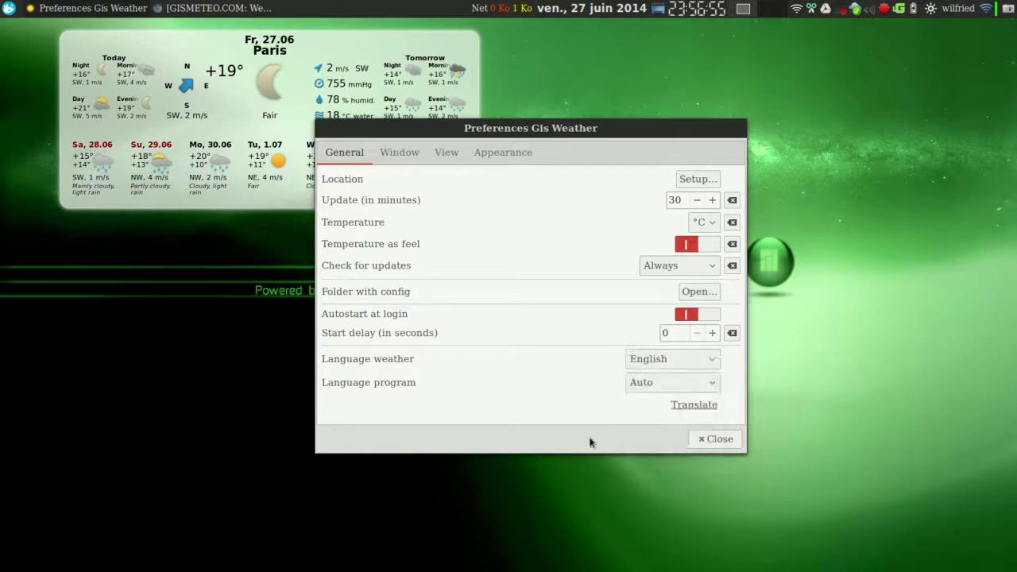
{"action": "left_click", "coordinate": [715, 383]}
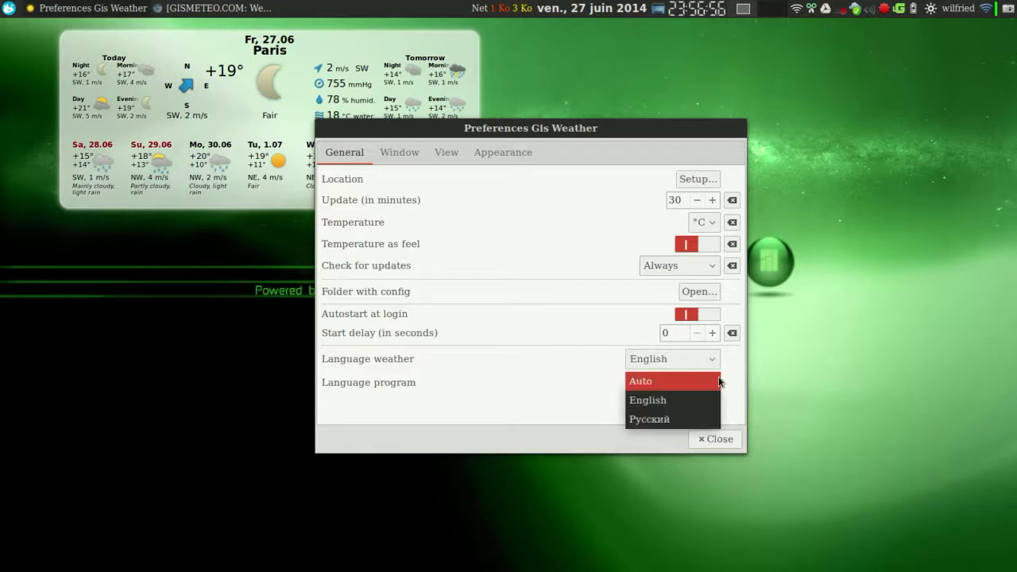
{"action": "left_click", "coordinate": [554, 410]}
{"action": "left_click", "coordinate": [405, 151]}
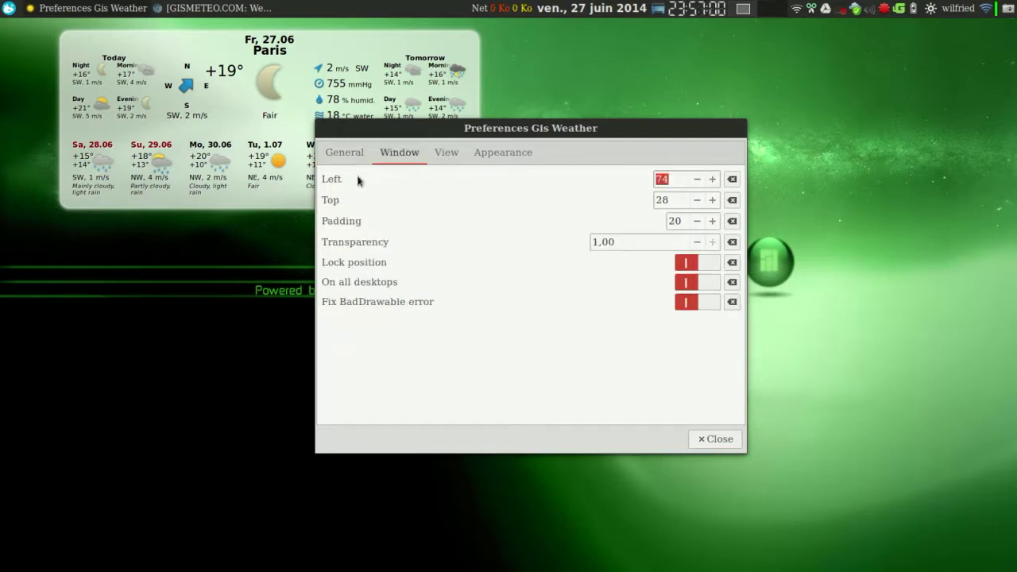
{"action": "double_click", "coordinate": [676, 178]}
Try hiding the Wind, Additional info, Tomorrow and Today blocks in the view settings, showing each one again.
{"action": "left_click", "coordinate": [445, 157]}
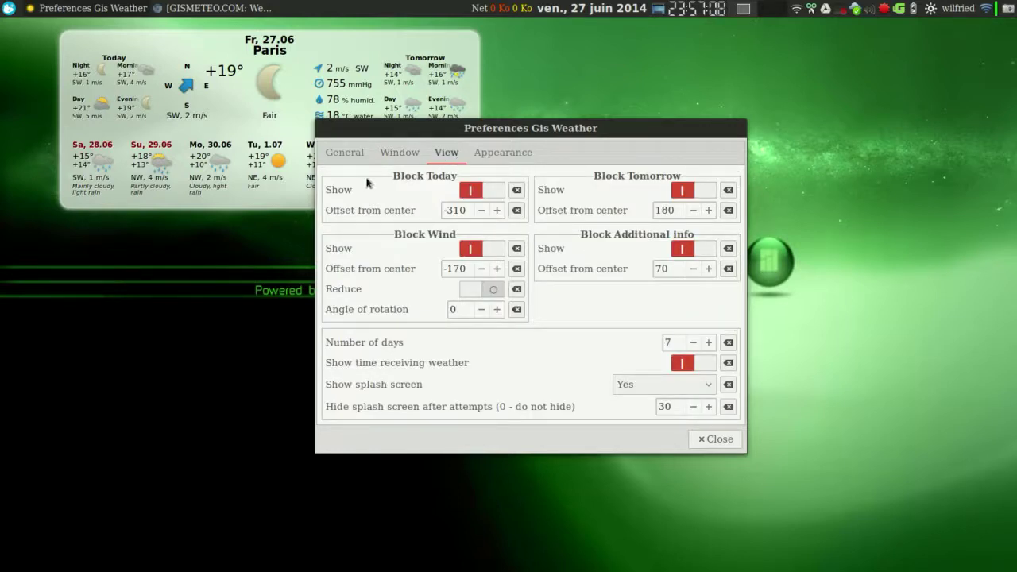
{"action": "left_click", "coordinate": [479, 249]}
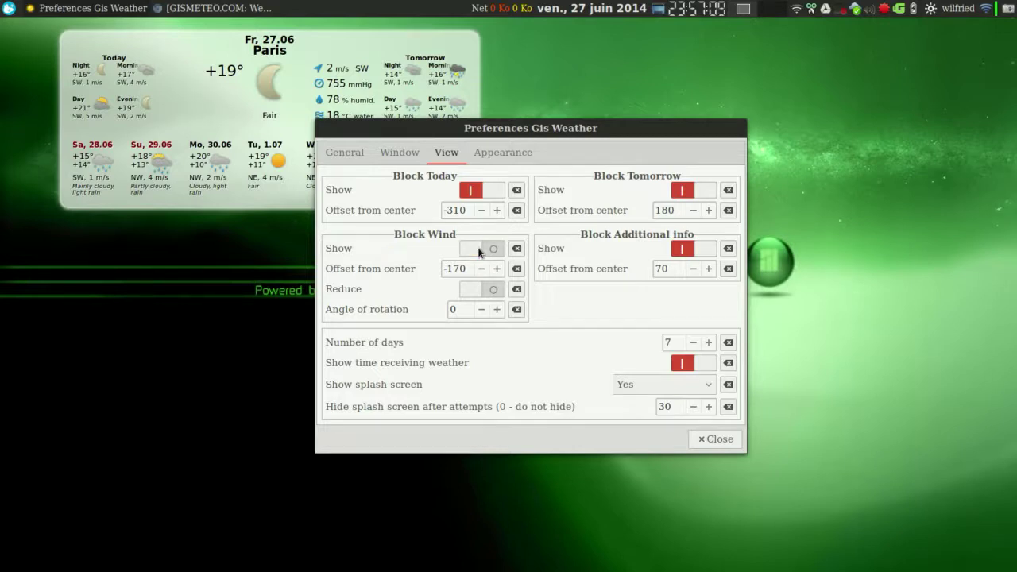
{"action": "left_click", "coordinate": [479, 249]}
{"action": "left_click", "coordinate": [683, 249]}
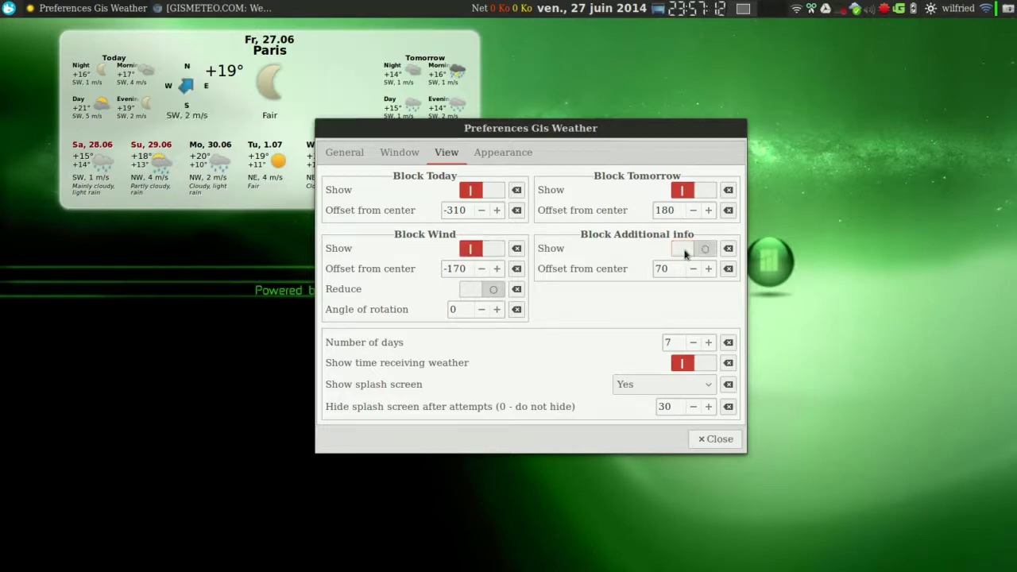
{"action": "left_click", "coordinate": [685, 251]}
{"action": "left_click", "coordinate": [679, 192]}
{"action": "left_click", "coordinate": [679, 192]}
{"action": "left_click", "coordinate": [469, 192]}
{"action": "left_click", "coordinate": [469, 192]}
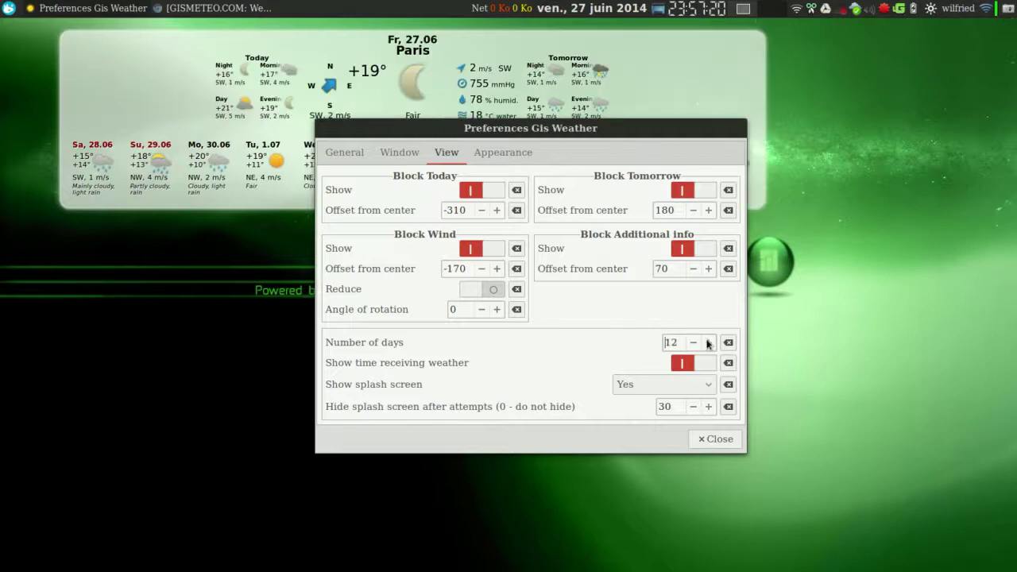
Try reducing the number of forecast days to 3, and return it to 7.
{"action": "left_click", "coordinate": [692, 343]}
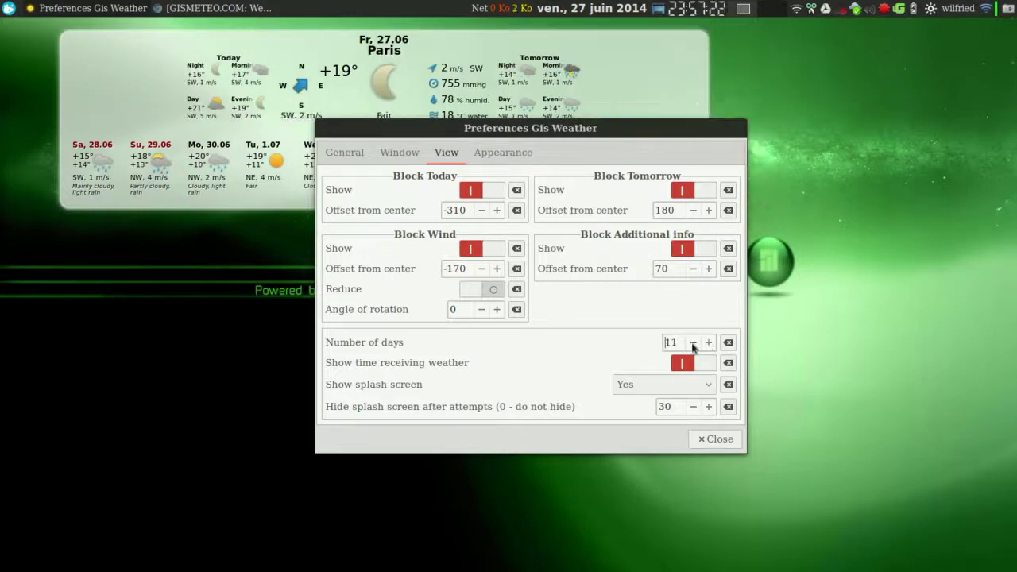
{"action": "left_click", "coordinate": [693, 343]}
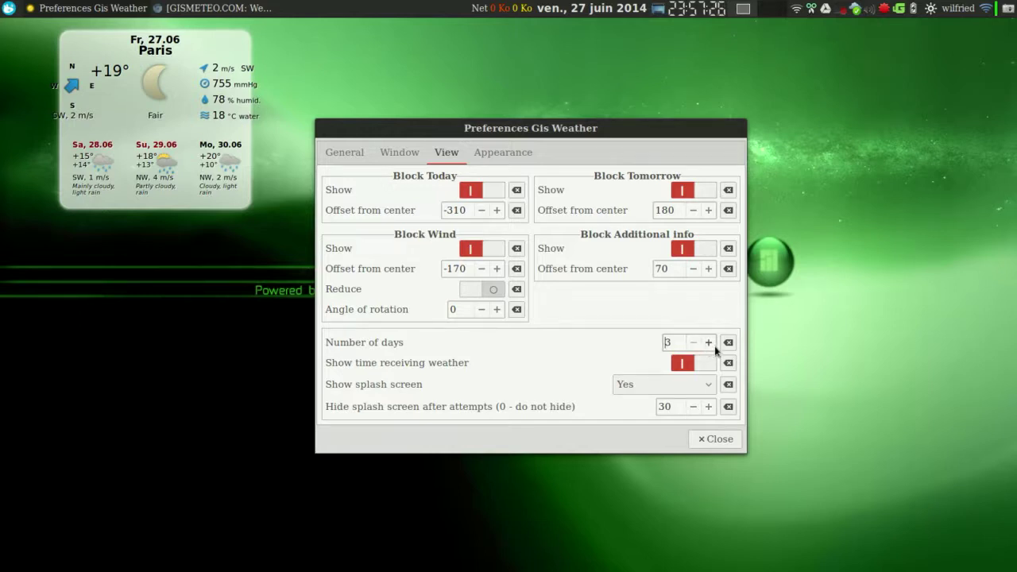
{"action": "left_click", "coordinate": [708, 343]}
{"action": "left_click", "coordinate": [708, 343]}
{"action": "left_click", "coordinate": [708, 342]}
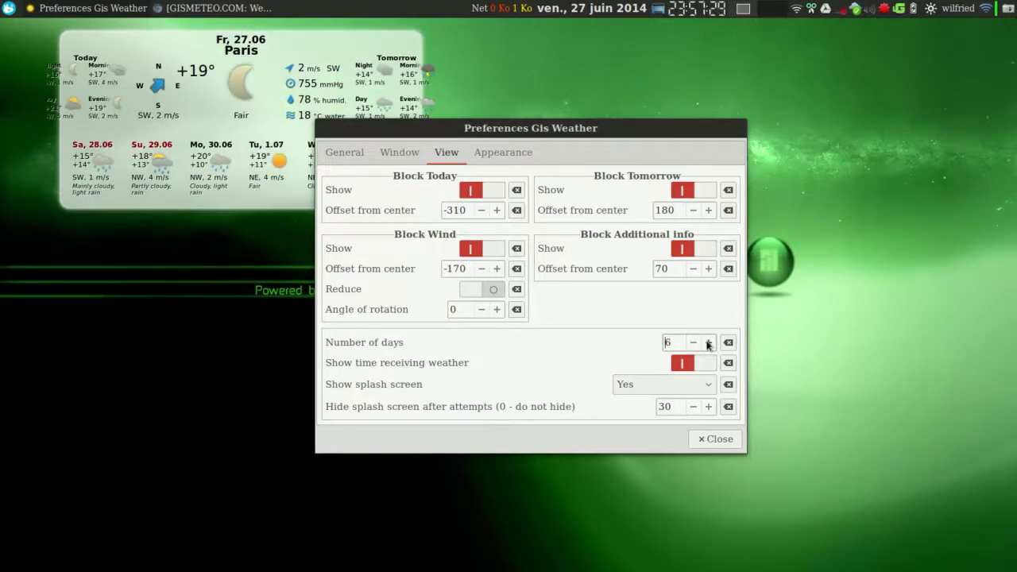
{"action": "left_click", "coordinate": [708, 343]}
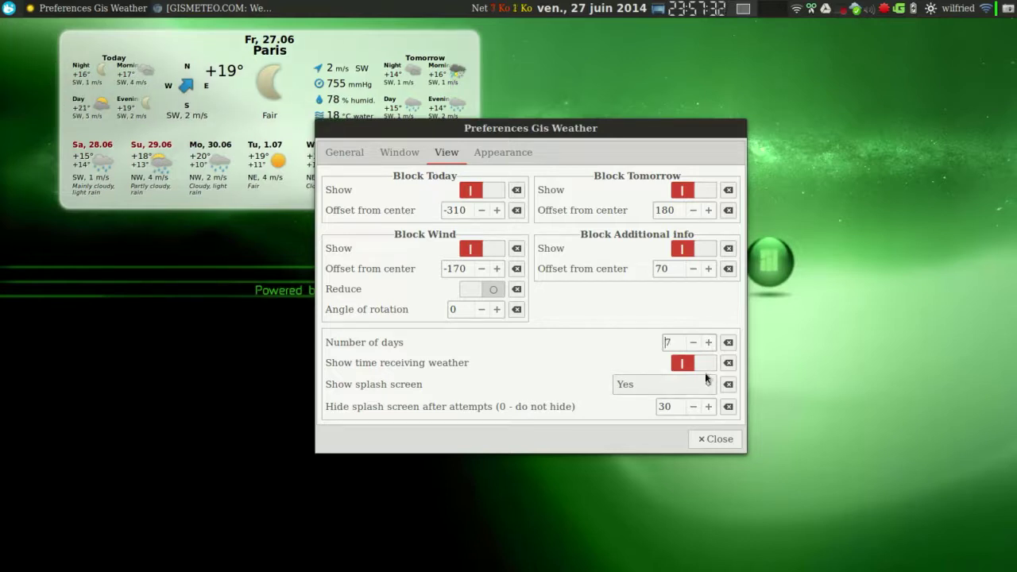
Turn off showing the time of receiving weather and set the splash screen to Only background.
{"action": "left_click", "coordinate": [684, 364]}
{"action": "left_click", "coordinate": [684, 363]}
{"action": "left_click", "coordinate": [684, 363]}
{"action": "scroll", "coordinate": [687, 380], "scroll_direction": "down", "scroll_amount": 1}
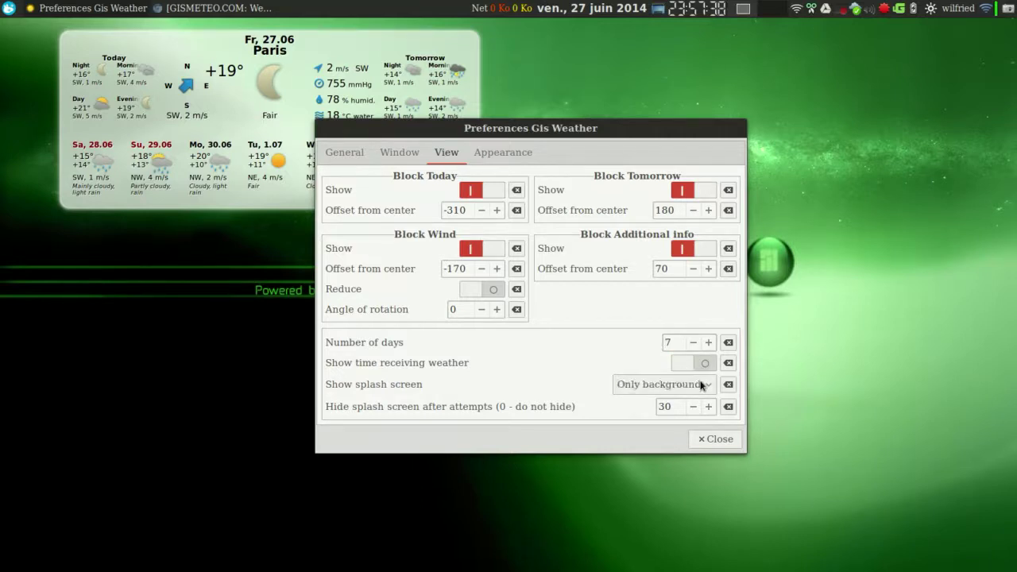
In the appearance settings, turn off the PNG background and select Dark75 as the background image.
{"action": "left_click", "coordinate": [491, 153]}
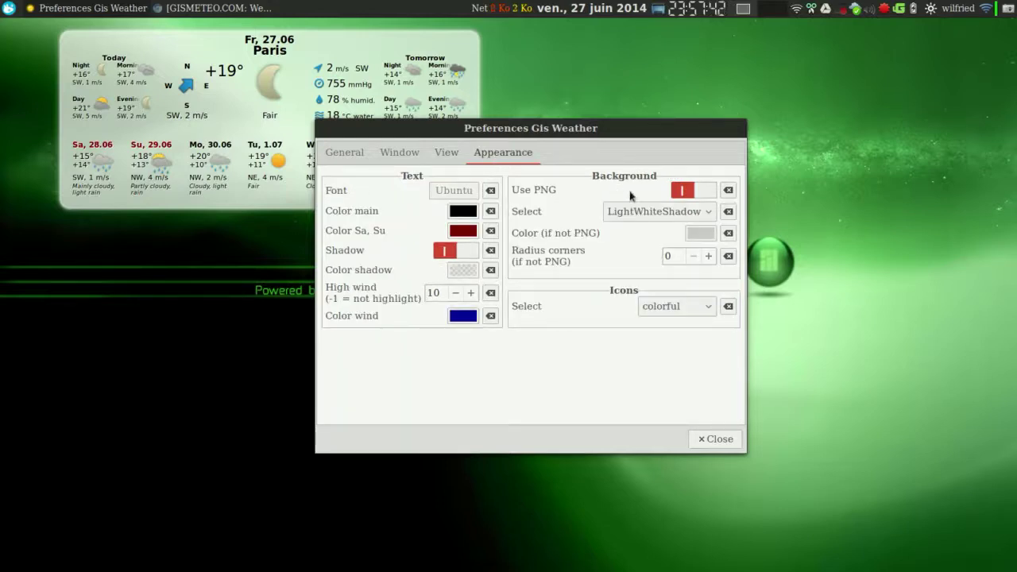
{"action": "left_click", "coordinate": [704, 191]}
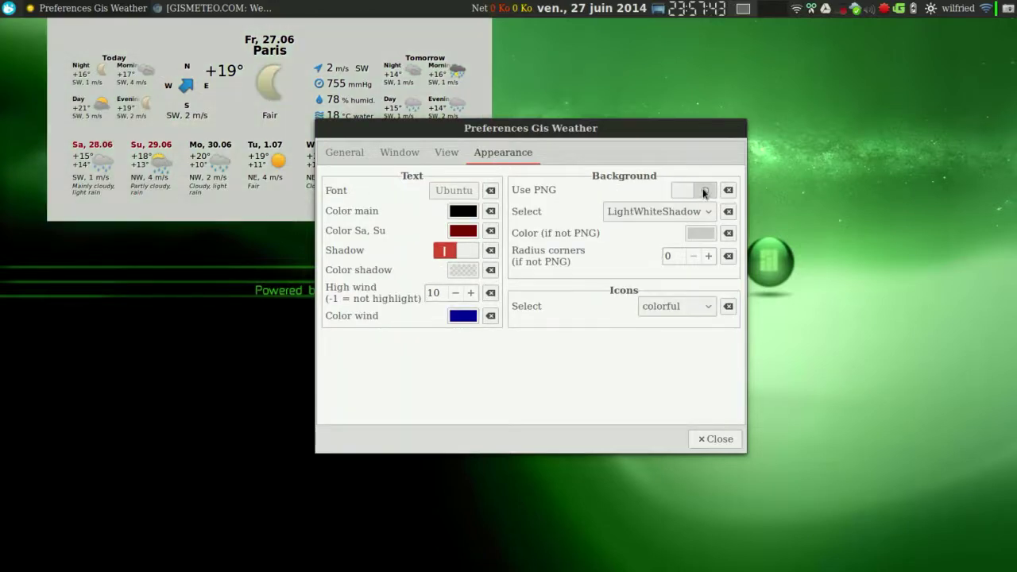
{"action": "left_click", "coordinate": [683, 211]}
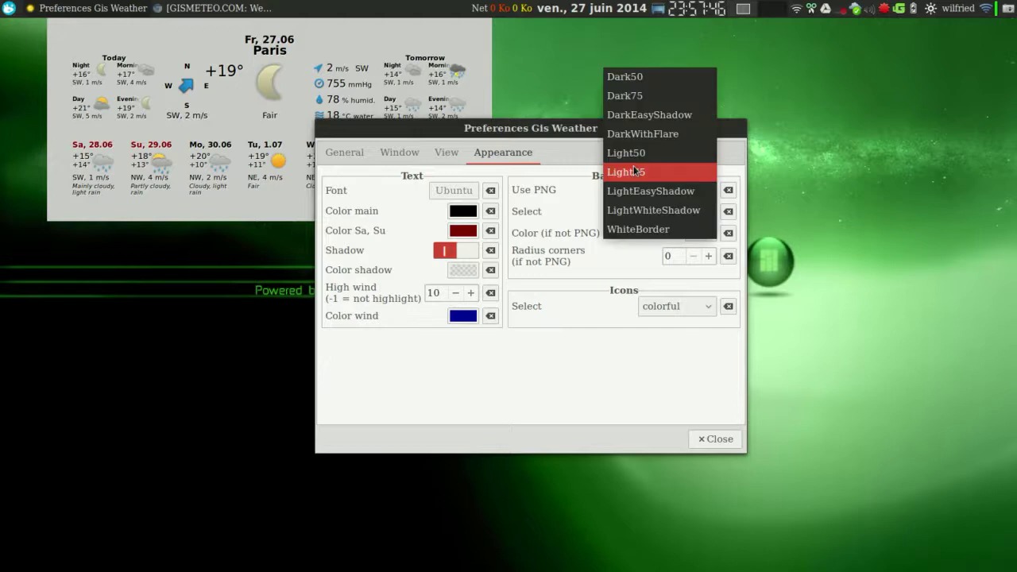
{"action": "left_click", "coordinate": [631, 154]}
{"action": "left_click", "coordinate": [637, 215]}
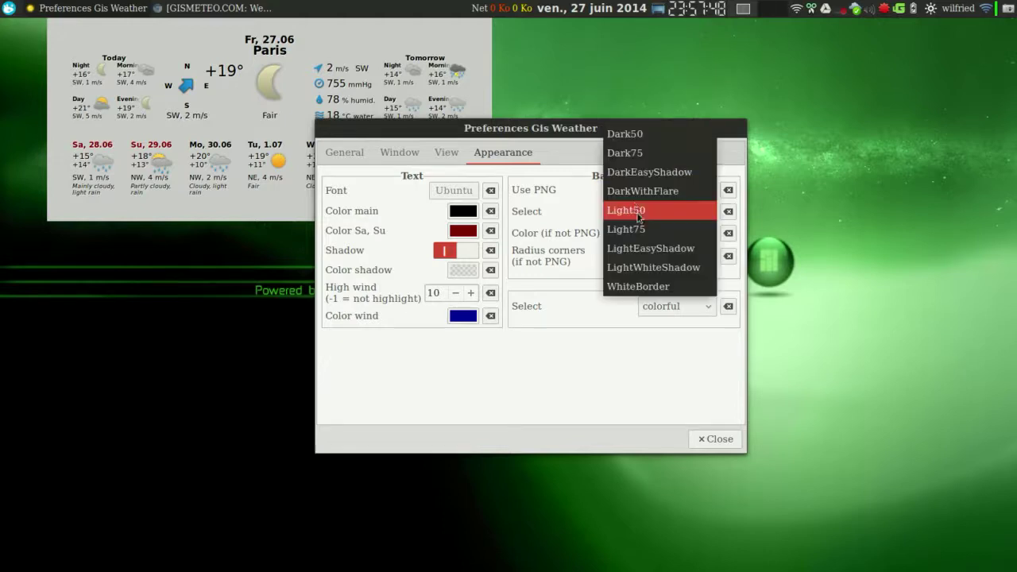
{"action": "left_click", "coordinate": [627, 154]}
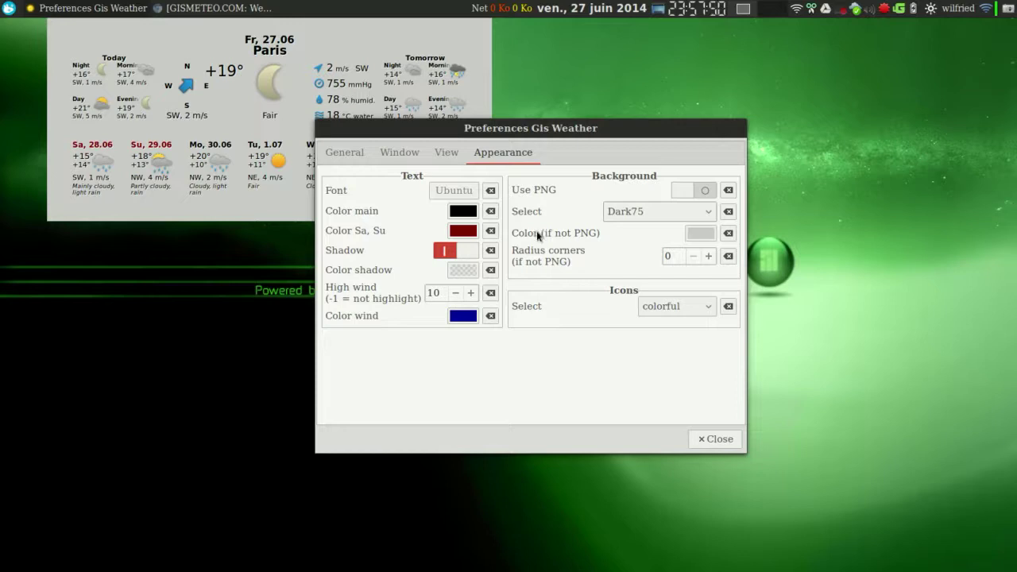
Try a muted purple and a bright red as the widget's non-PNG background color.
{"action": "left_click", "coordinate": [695, 234]}
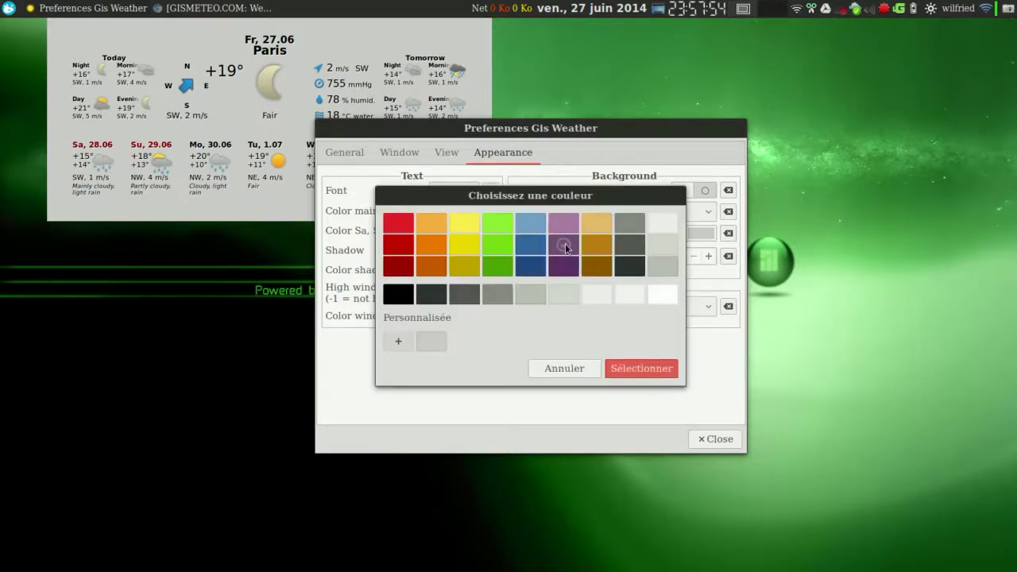
{"action": "left_click", "coordinate": [643, 371]}
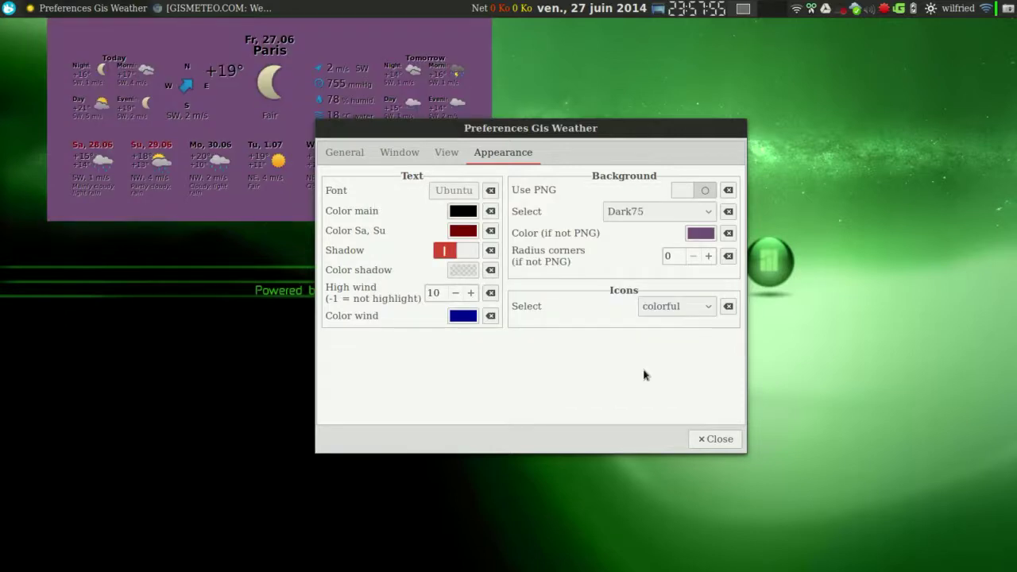
{"action": "left_click", "coordinate": [699, 233]}
{"action": "left_click", "coordinate": [401, 223]}
{"action": "left_click", "coordinate": [662, 370]}
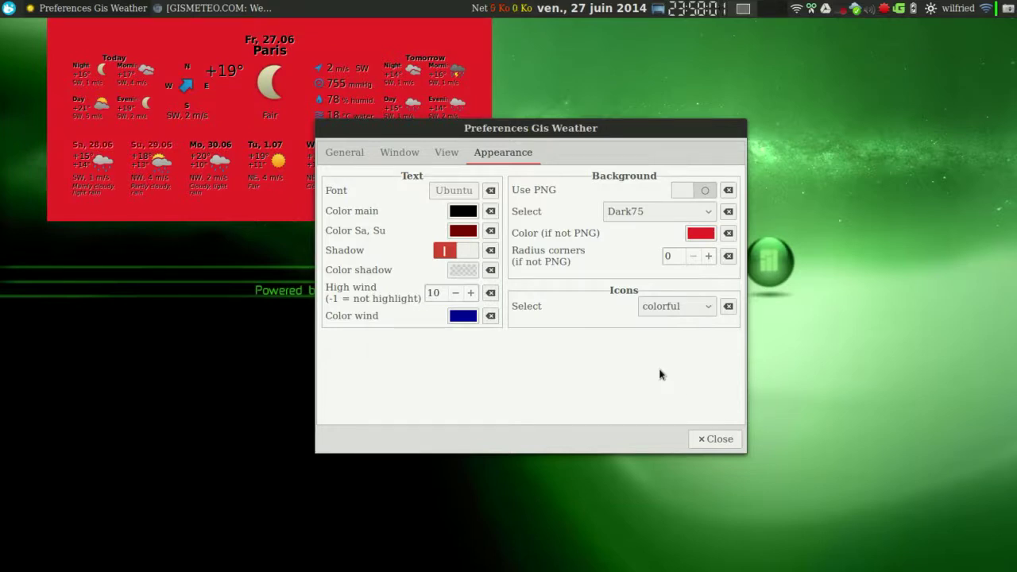
Set the widget's non-PNG background color to orange.
{"action": "left_click", "coordinate": [462, 270]}
{"action": "left_click", "coordinate": [430, 247]}
{"action": "left_click", "coordinate": [640, 369]}
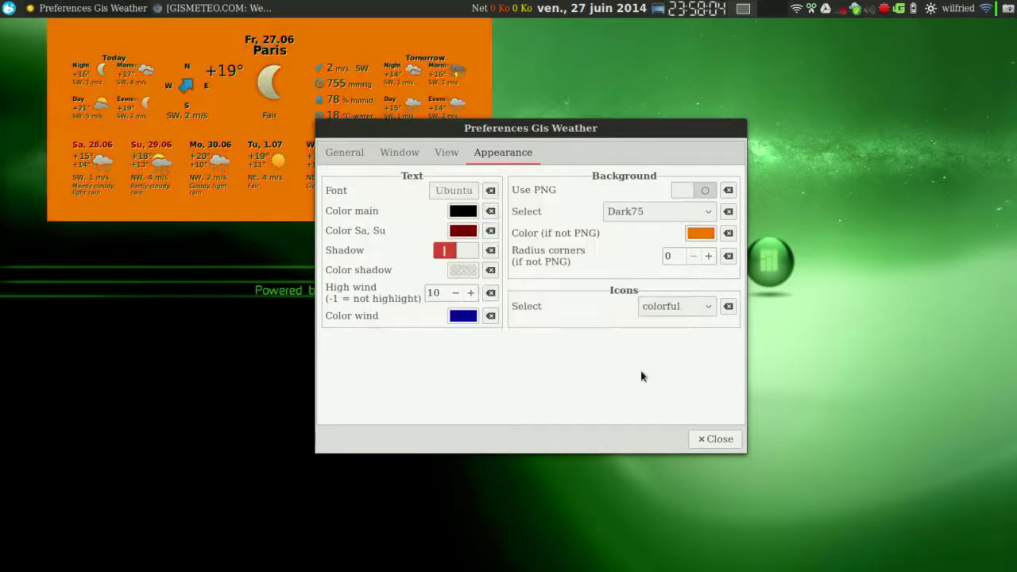
Switch the weather icons to the flat_colorful set and close the preferences.
{"action": "left_click", "coordinate": [684, 309]}
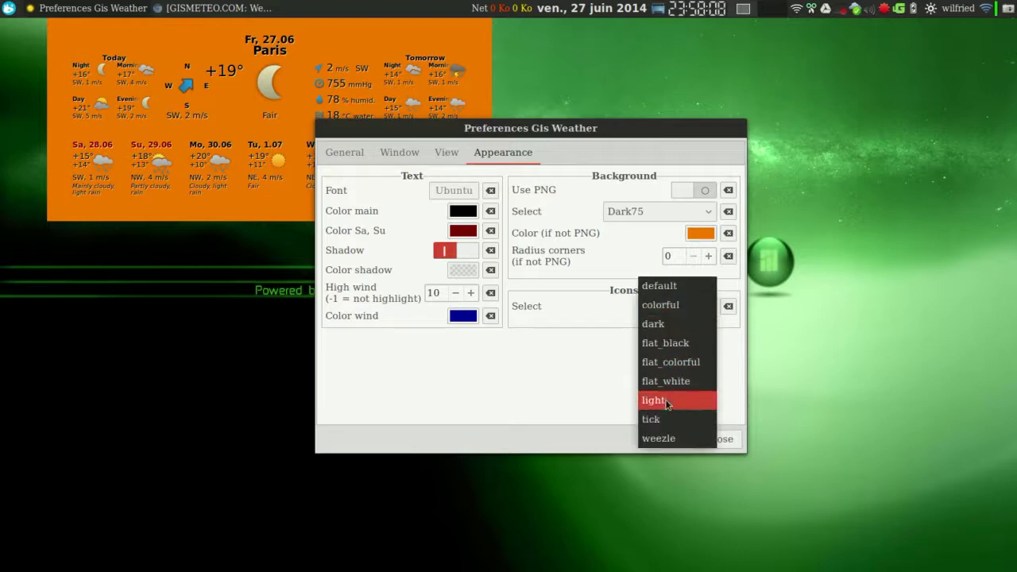
{"action": "left_click", "coordinate": [675, 363]}
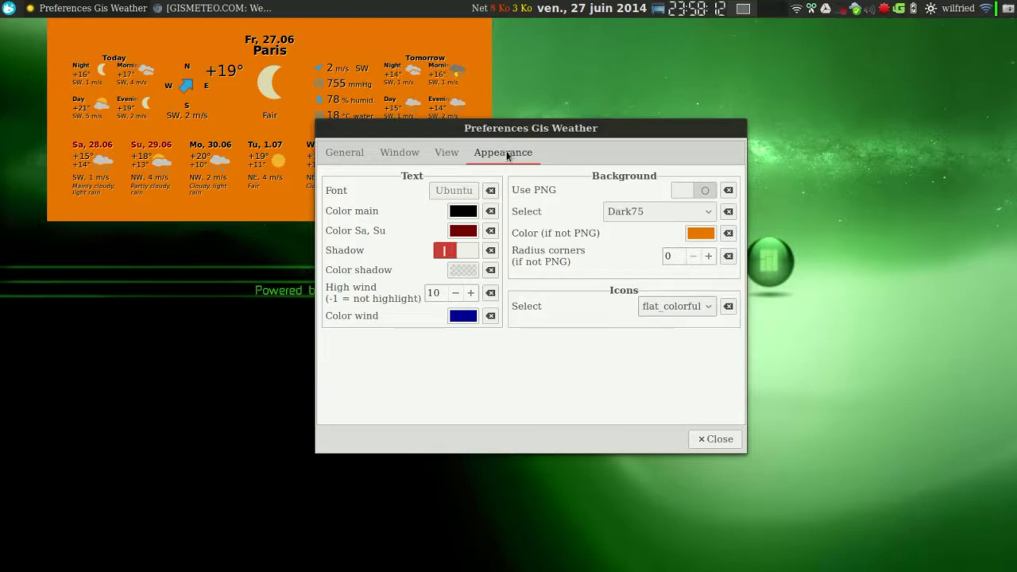
{"action": "left_click", "coordinate": [714, 438]}
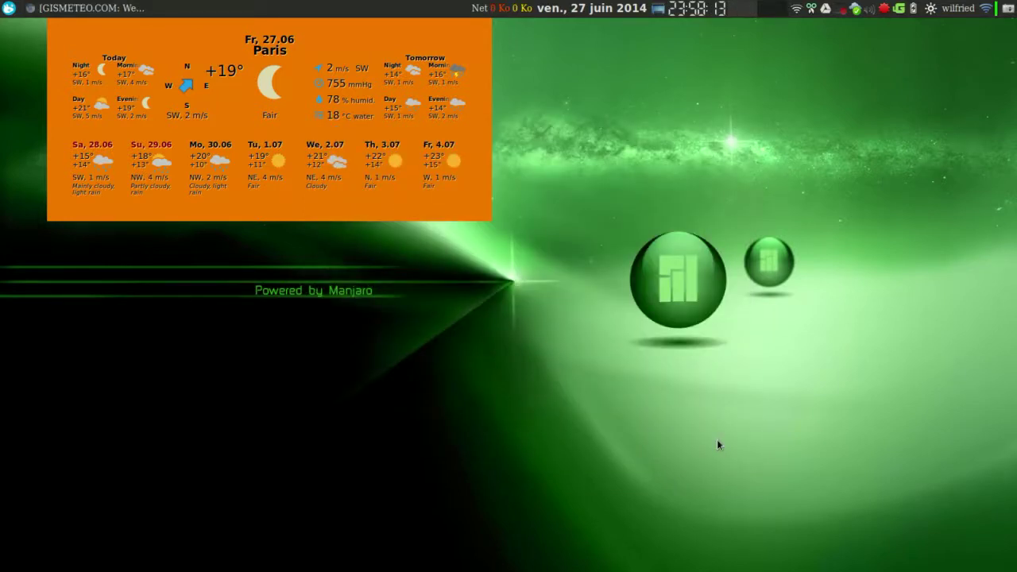
Unlock the widget's position and move it from the upper corner towards the middle of the desktop.
{"action": "right_click", "coordinate": [423, 161]}
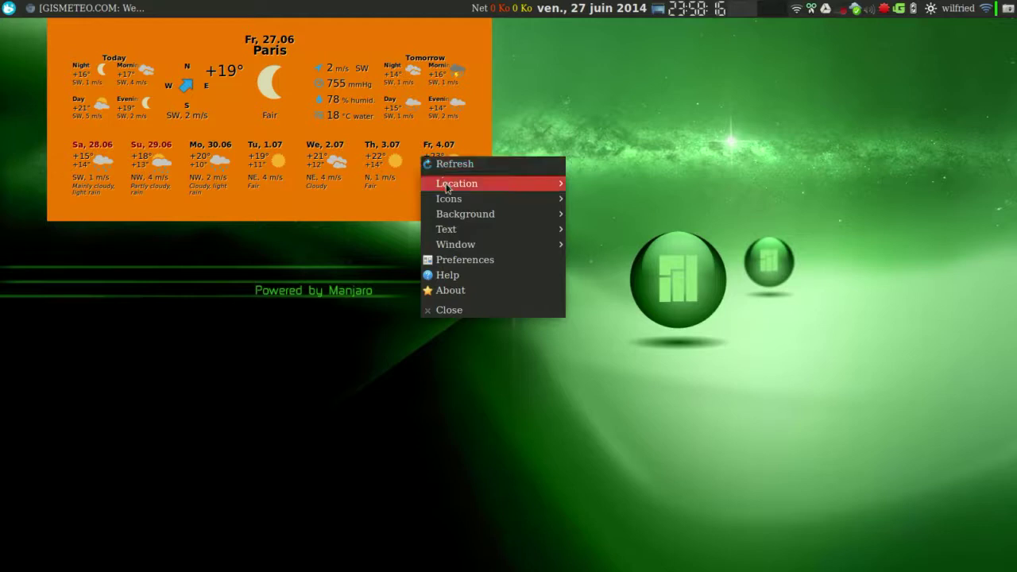
{"action": "mouse_move", "coordinate": [479, 232]}
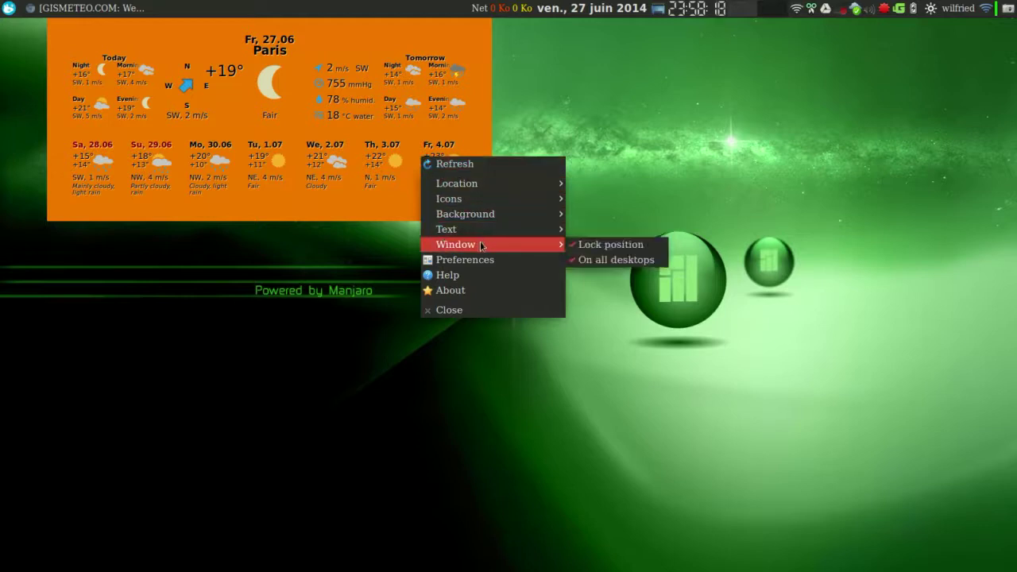
{"action": "left_click", "coordinate": [610, 245]}
{"action": "left_click_drag", "start_coordinate": [375, 116], "coordinate": [533, 300]}
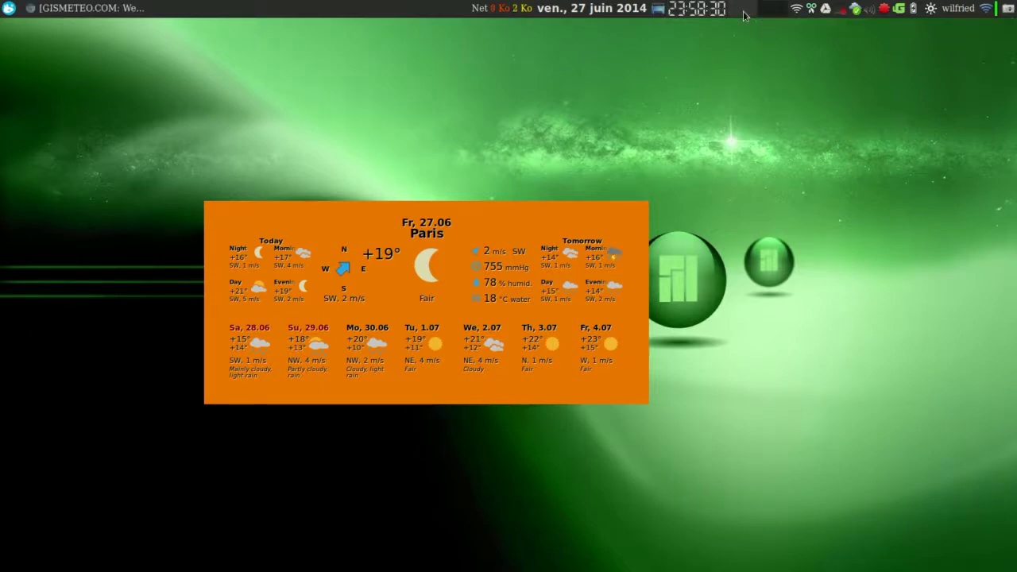
{"action": "left_click_drag", "start_coordinate": [455, 241], "coordinate": [457, 155]}
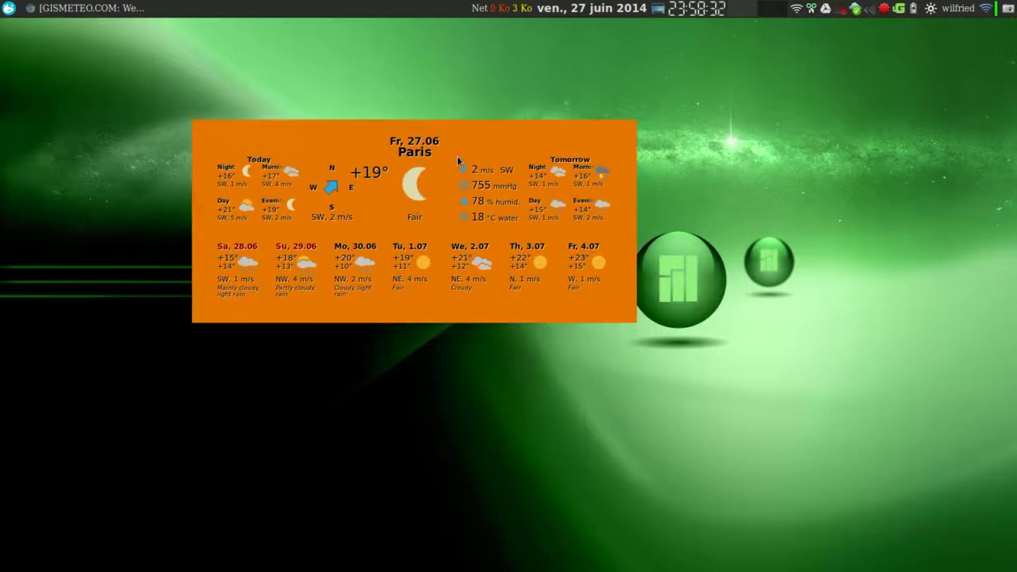
Check the widget's help window for its support and feedback options, and close it.
{"action": "right_click", "coordinate": [457, 156]}
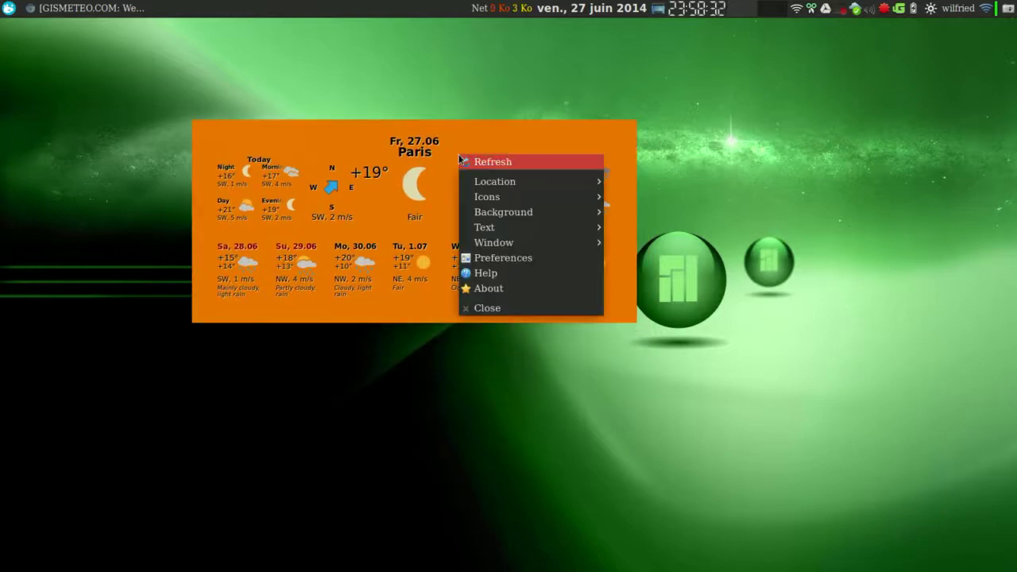
{"action": "left_click", "coordinate": [505, 272]}
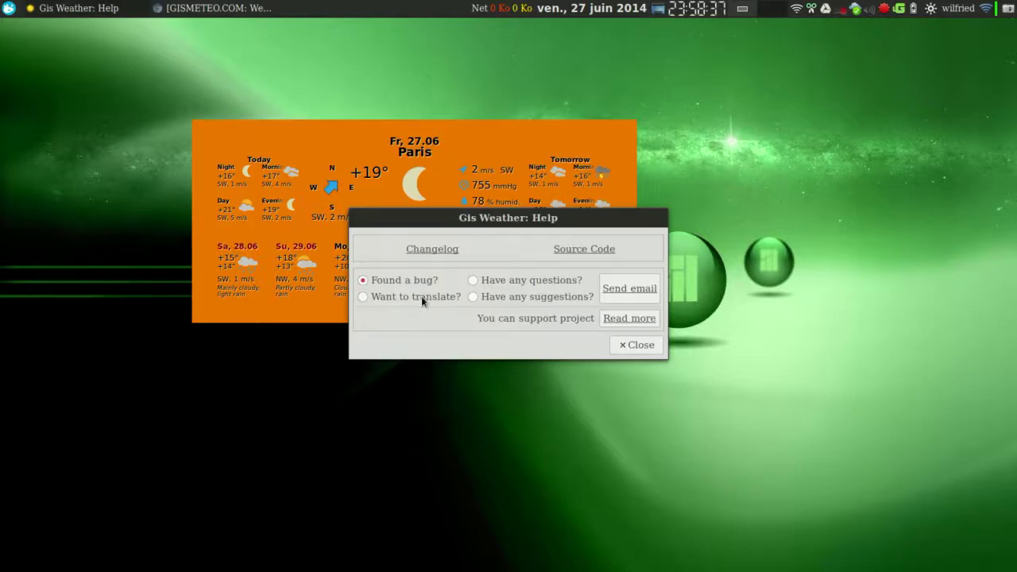
{"action": "left_click", "coordinate": [644, 347]}
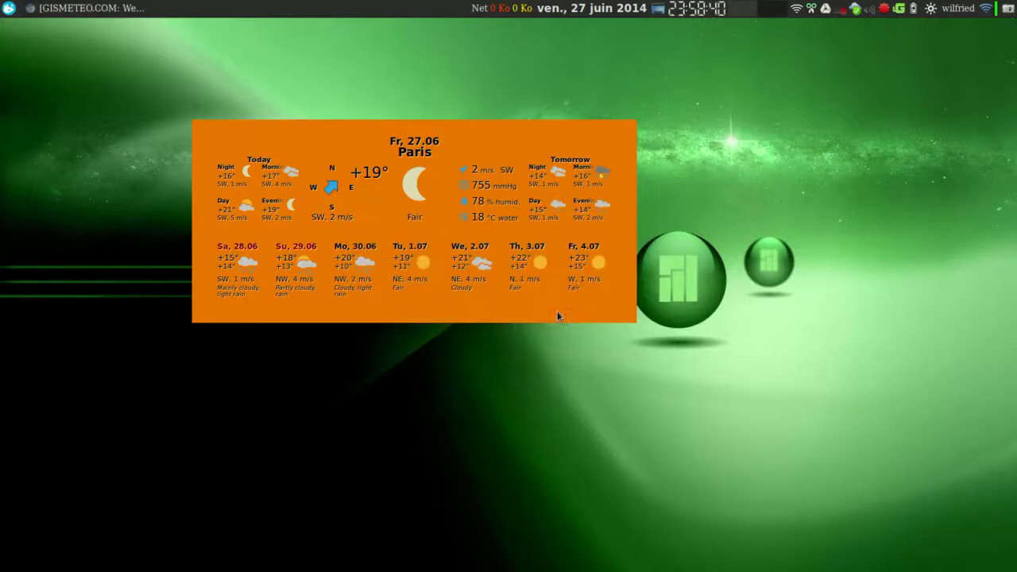
Examine the widget's About information, including its version, licence and credits.
{"action": "right_click", "coordinate": [483, 195]}
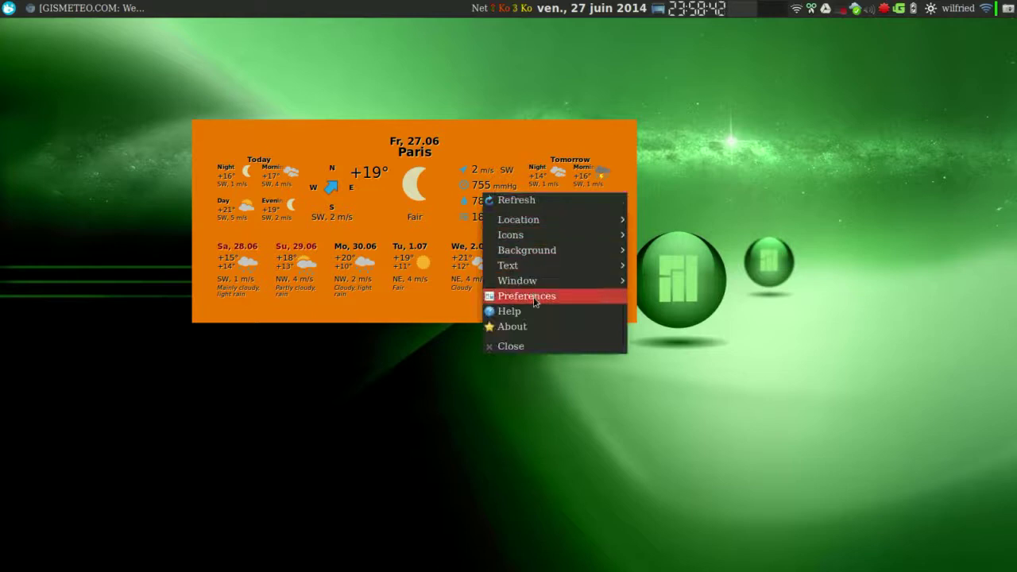
{"action": "left_click", "coordinate": [533, 327]}
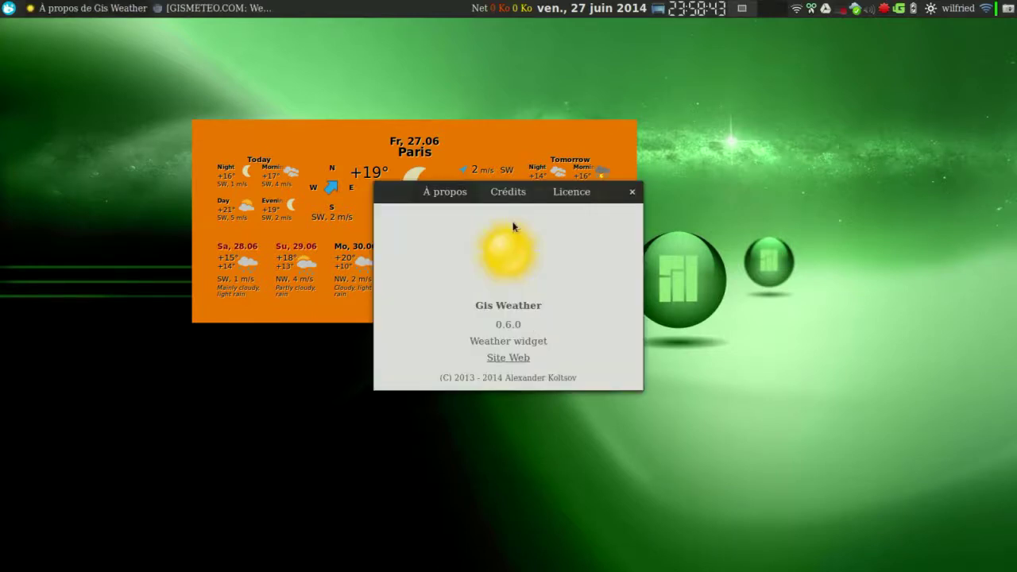
{"action": "left_click", "coordinate": [532, 194]}
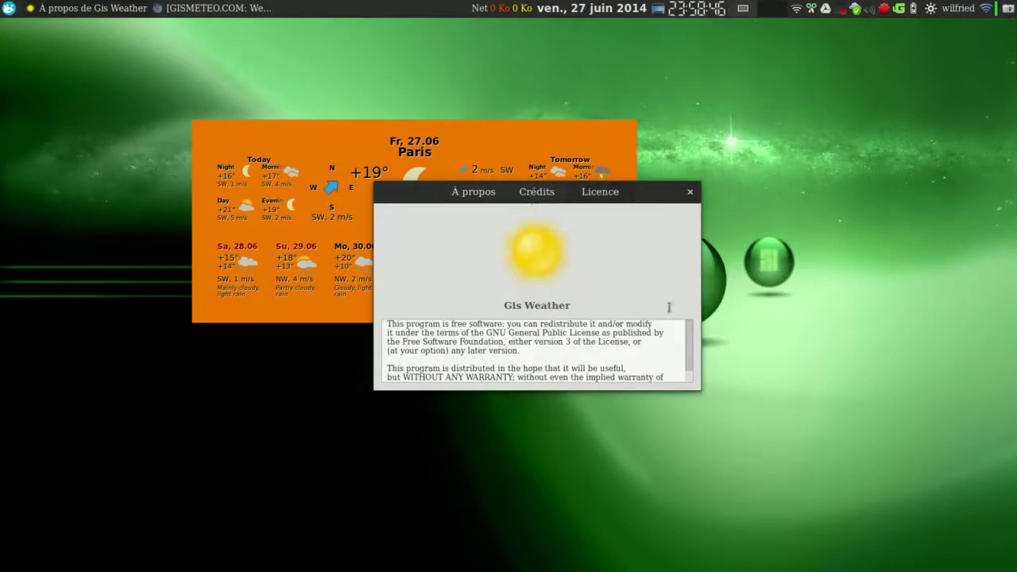
{"action": "scroll", "coordinate": [690, 339], "scroll_direction": "down", "scroll_amount": 2}
{"action": "left_click", "coordinate": [539, 204]}
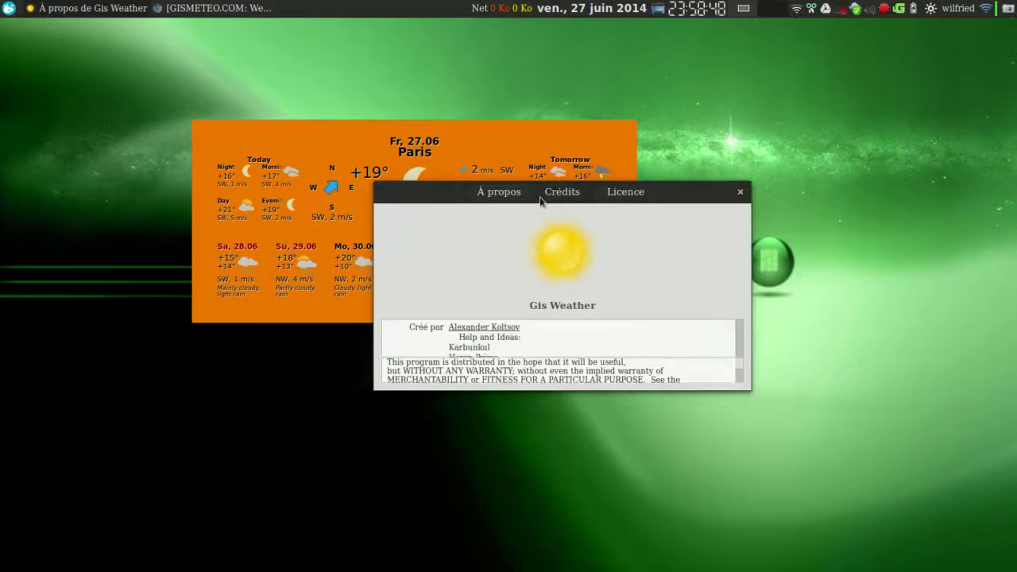
{"action": "left_click", "coordinate": [493, 194]}
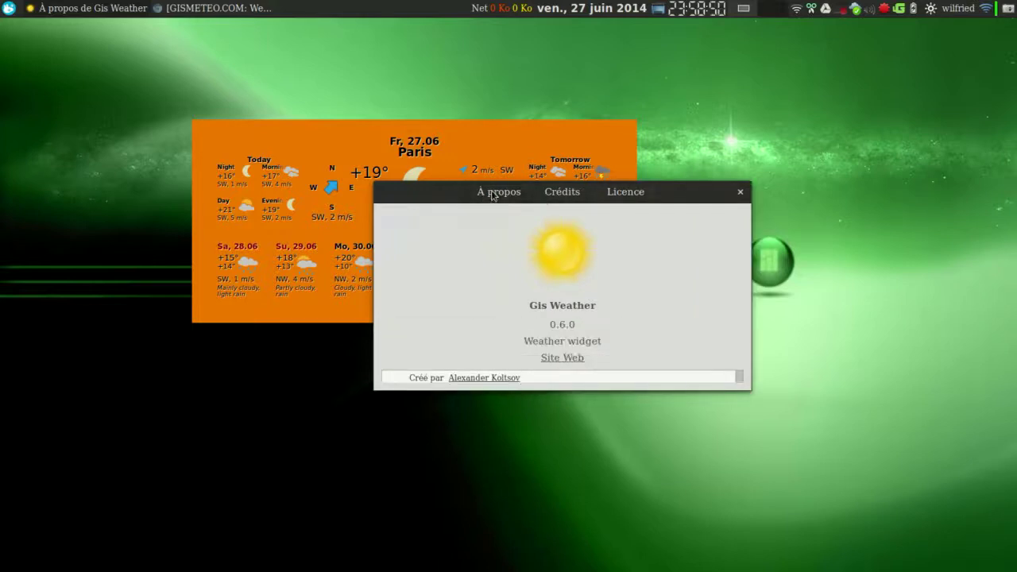